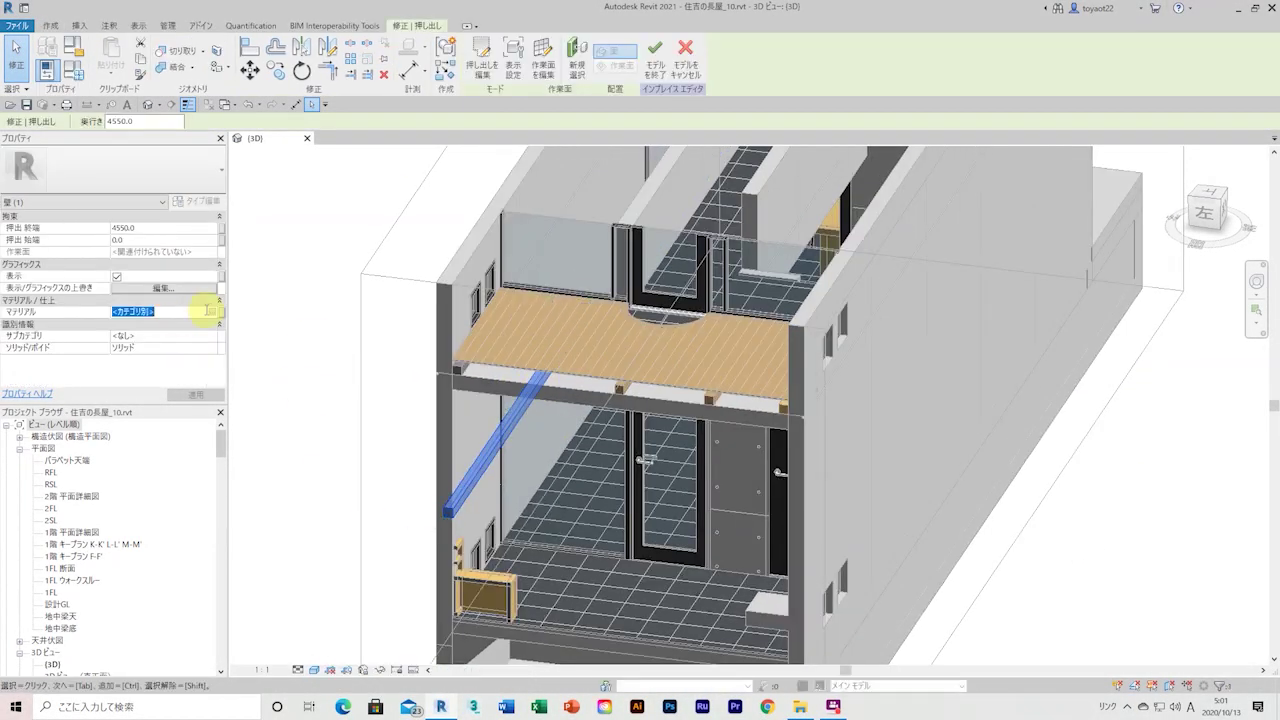
Assign the oak wood material to the floor-joist extrusion and inspect the floor.
click(208, 311)
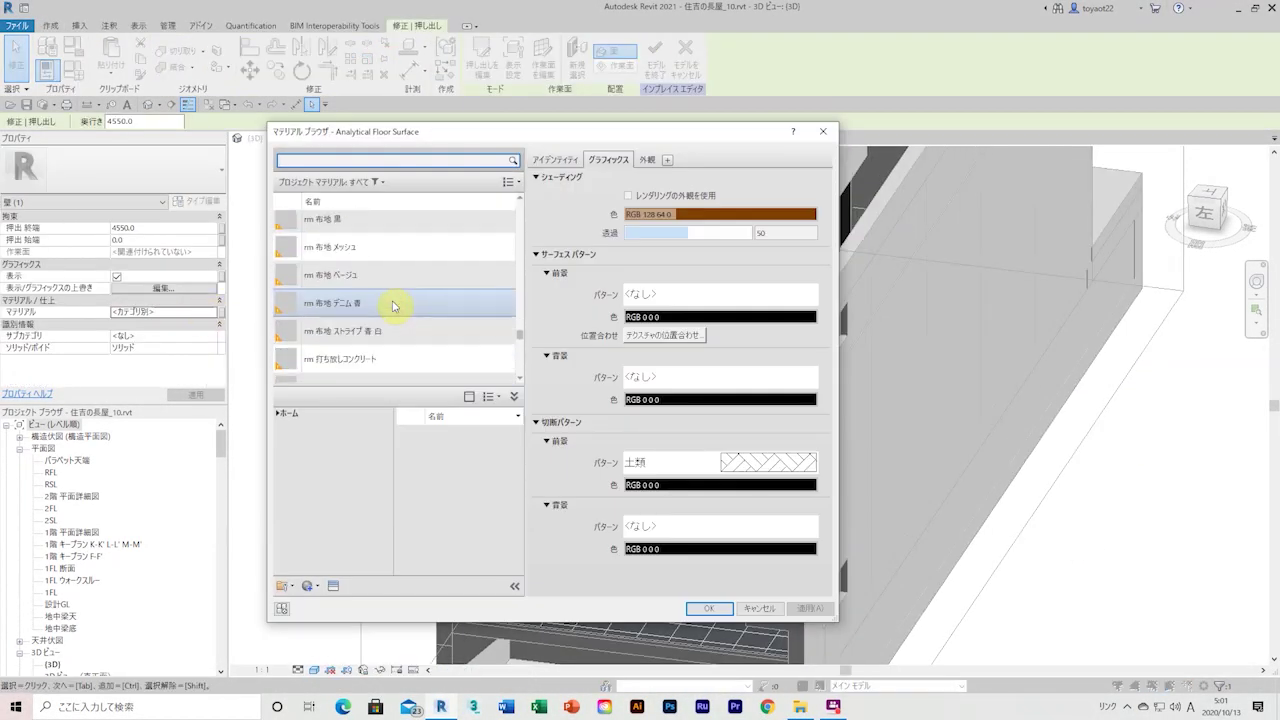
click(708, 608)
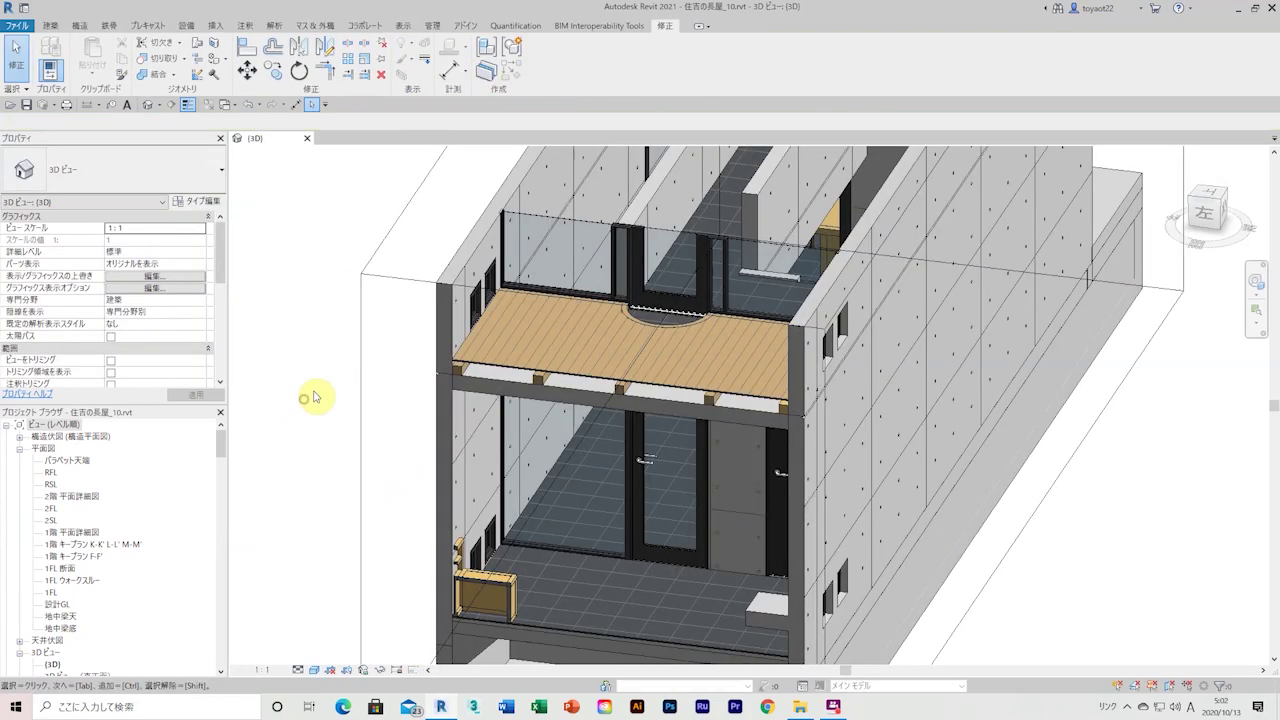
mouse_move(314, 394)
shift+middle_down()
mouse_move(251, 523)
mouse_move(449, 404)
shift+middle_up()
shift+middle_drag(666, 271, 666, 400)
scroll(666, 457, up, 3)
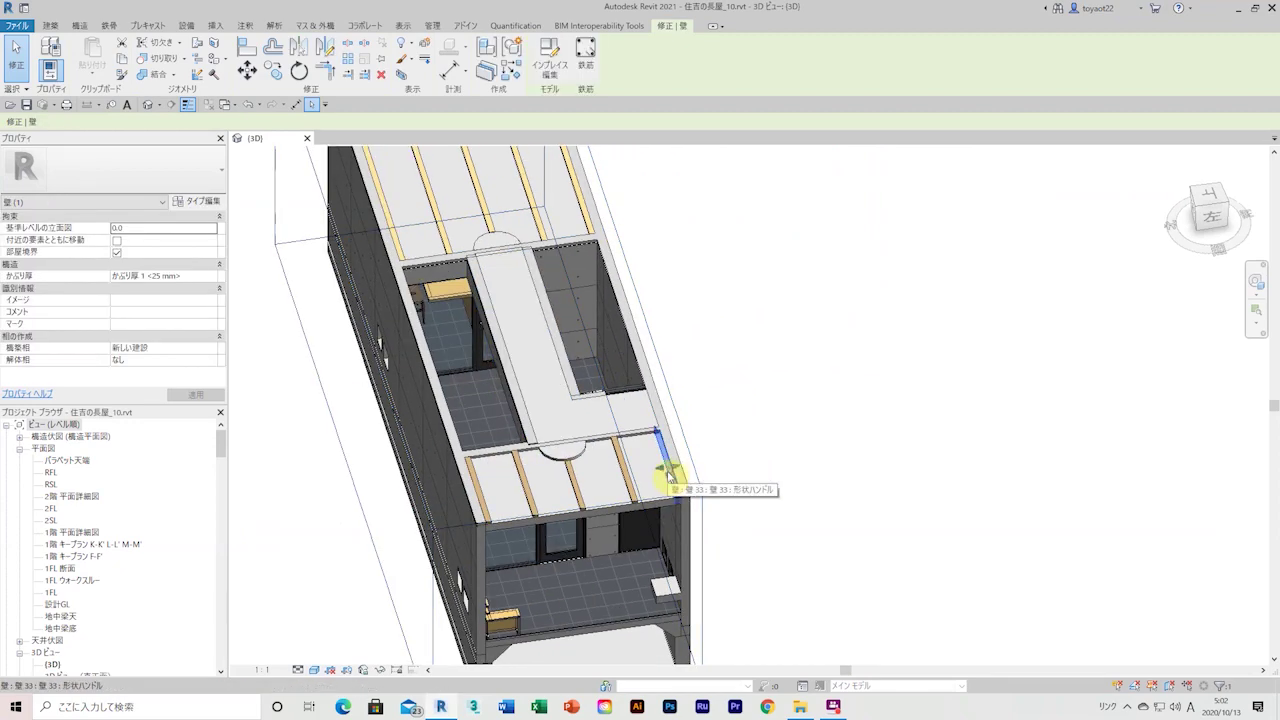
scroll(781, 468, up, 3)
Edit the roof beam in place and give it the oak wood material.
double_click(680, 480)
click(183, 312)
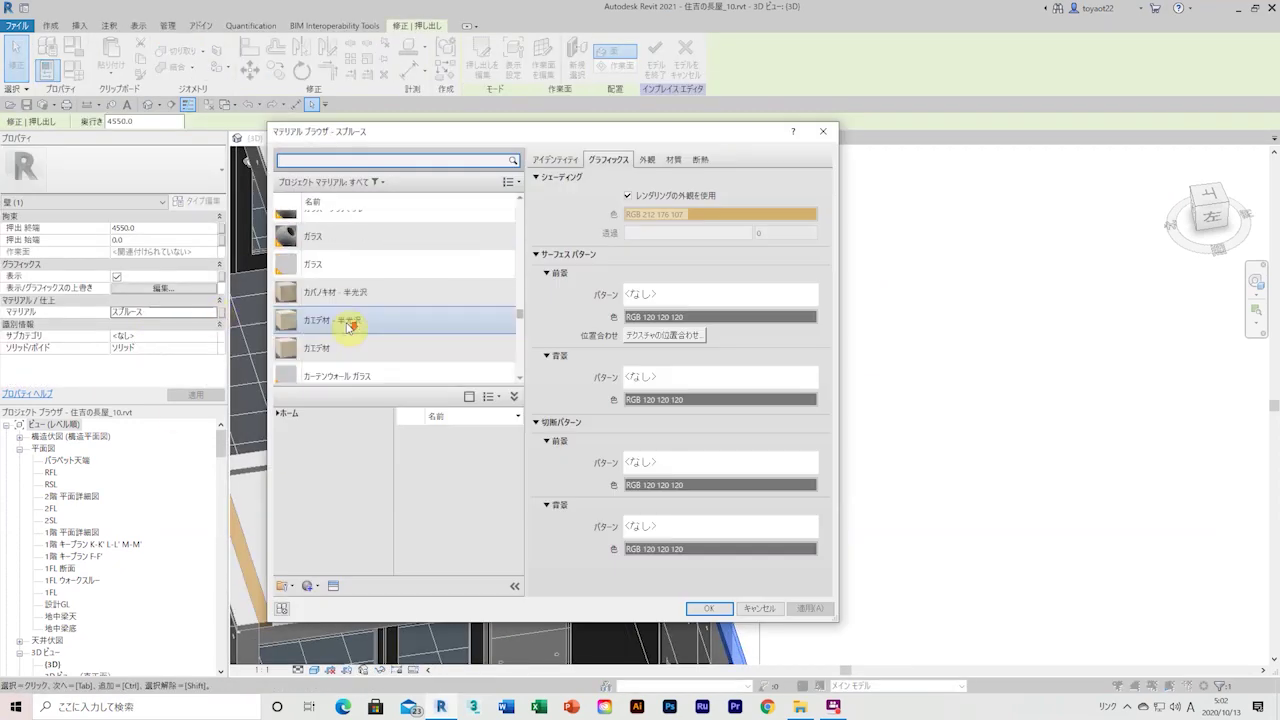
click(700, 608)
mouse_move(817, 423)
shift+middle_down()
mouse_move(600, 323)
mouse_move(657, 277)
shift+middle_up()
Apply a different wood material to the selected roof beams and finish the in-place model.
click(650, 265)
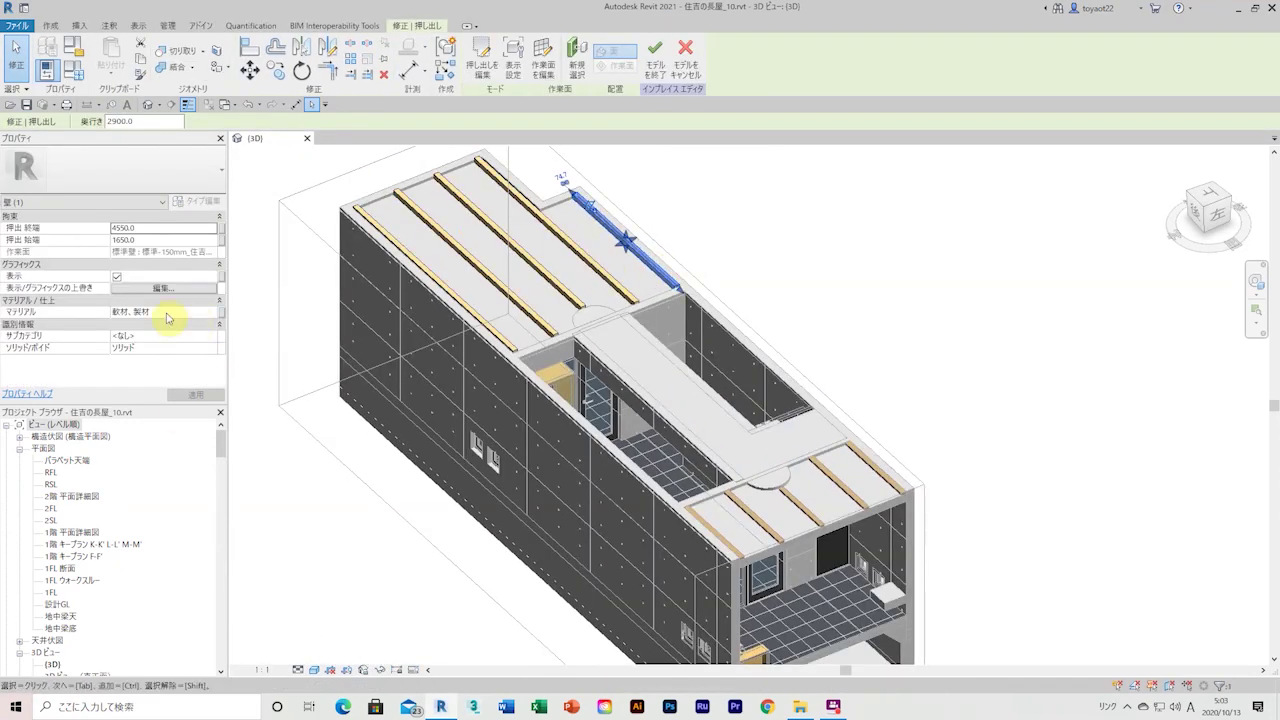
click(166, 313)
scroll(377, 315, down, 3)
double_click(380, 303)
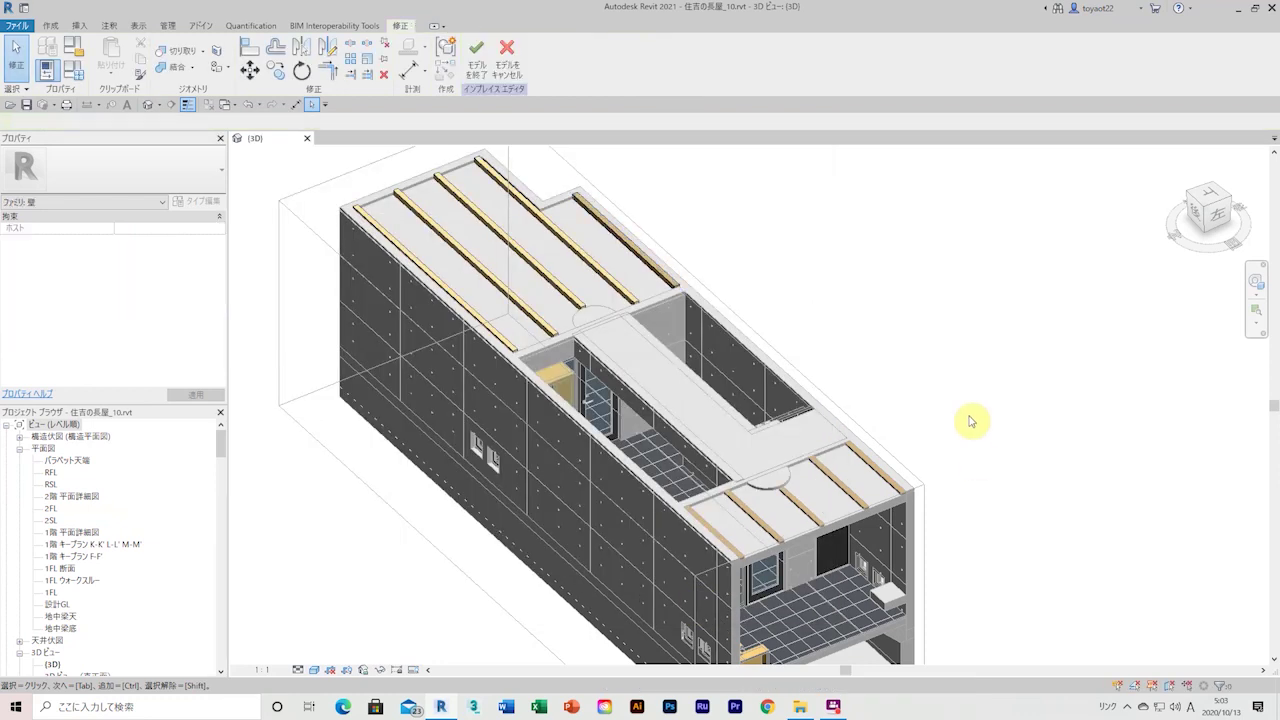
click(601, 282)
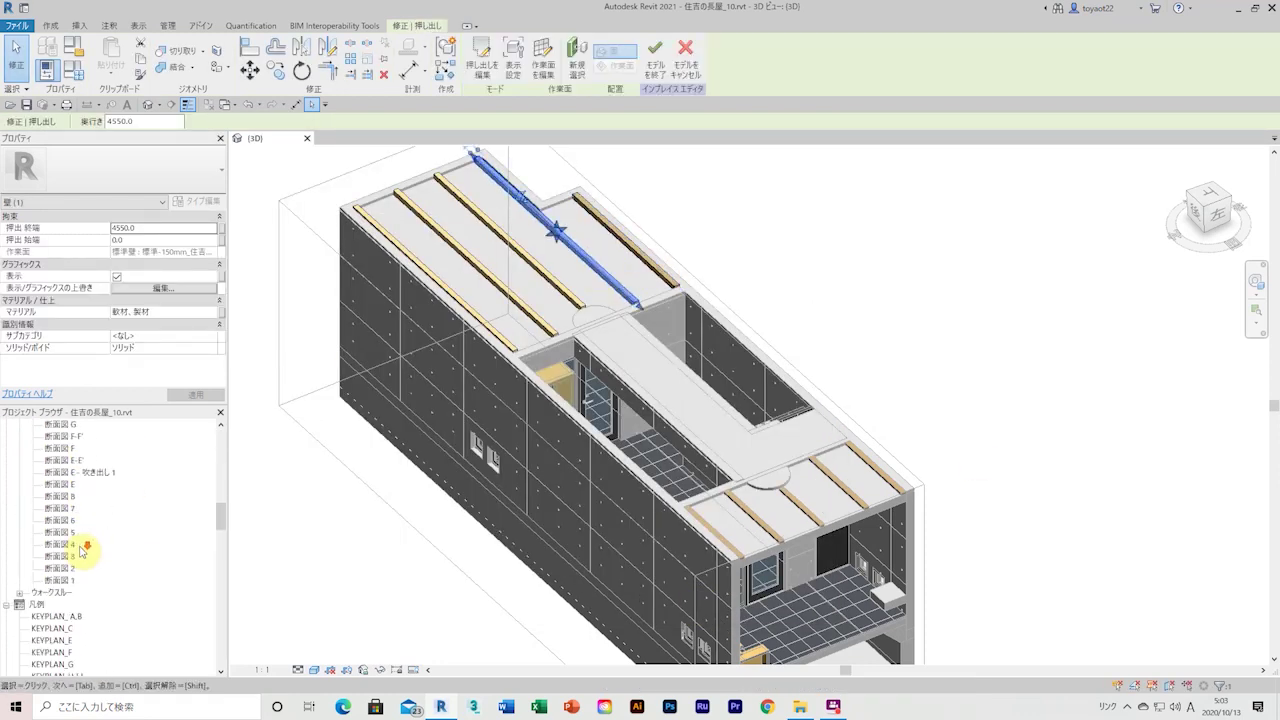
scroll(85, 548, down, 5)
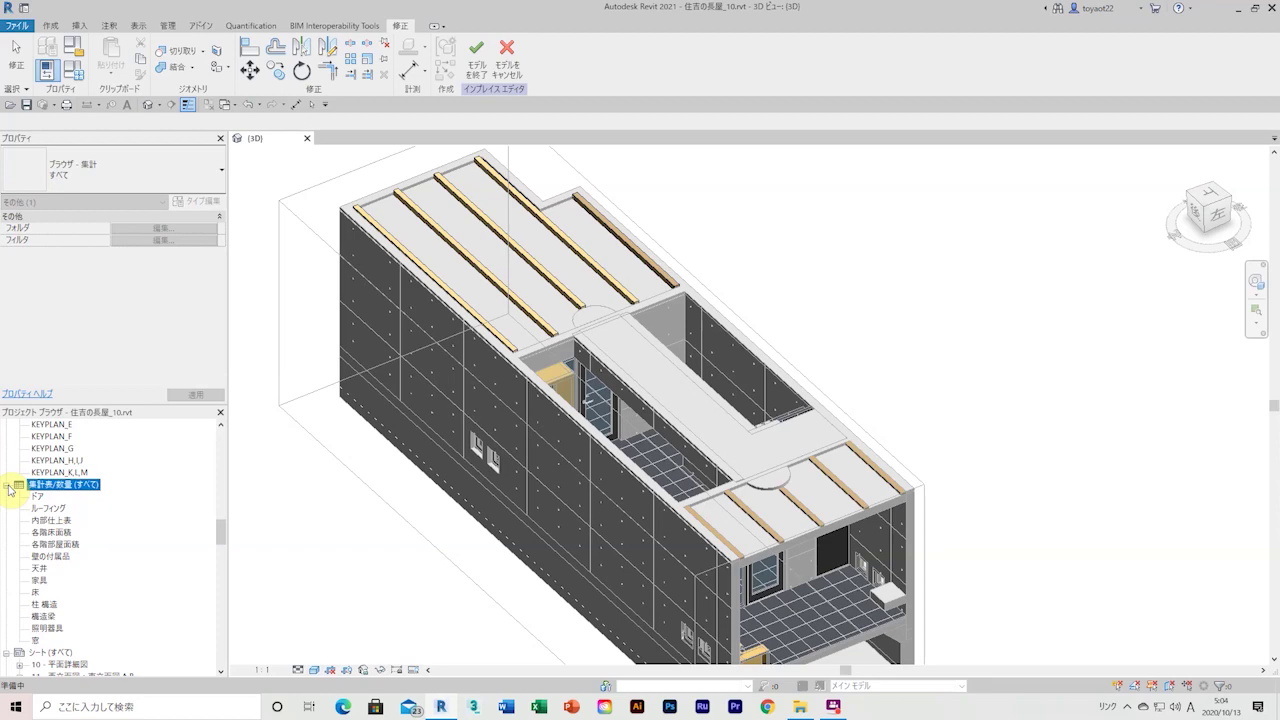
click(478, 55)
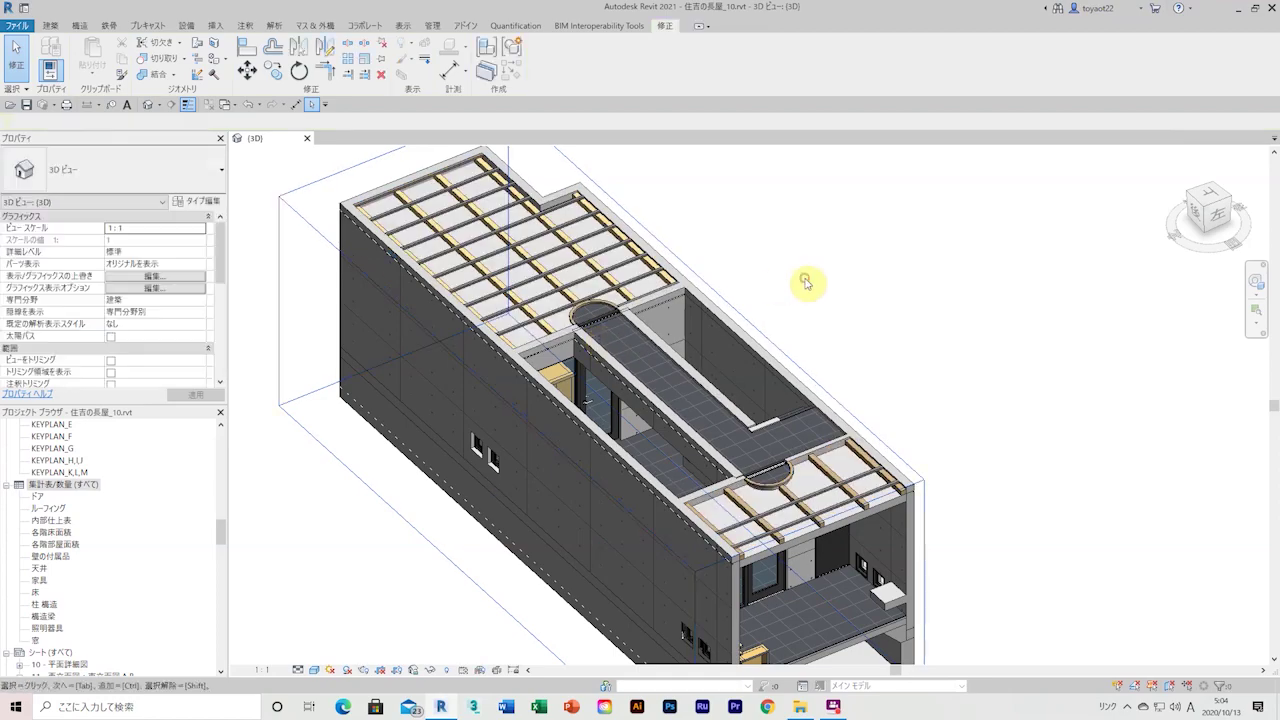
Open the 2SL floor plan from the Project Browser.
shift+middle_drag(808, 277, 993, 563)
scroll(920, 505, up, 2)
scroll(70, 552, up, 2)
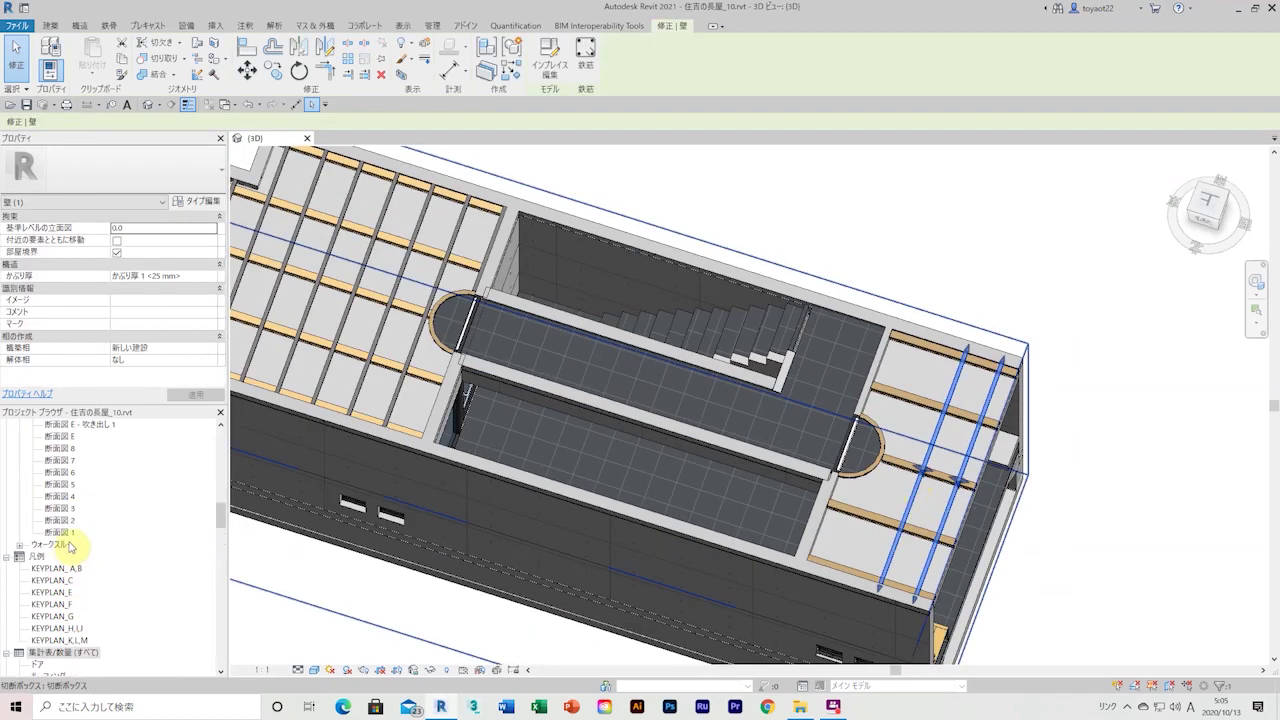
scroll(70, 545, up, 5)
double_click(51, 423)
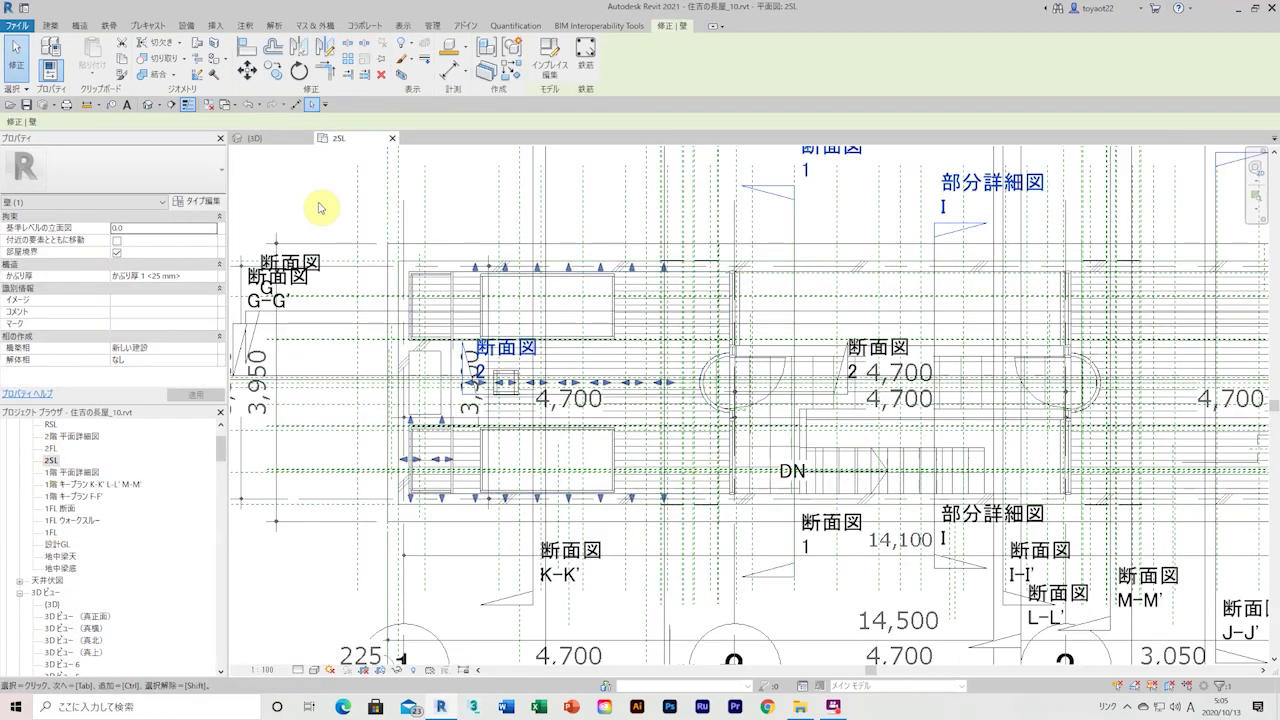
Window-select the vertical walls around the stair and open one for in-place editing.
drag(400, 268, 663, 337)
right_click(663, 337)
click(663, 543)
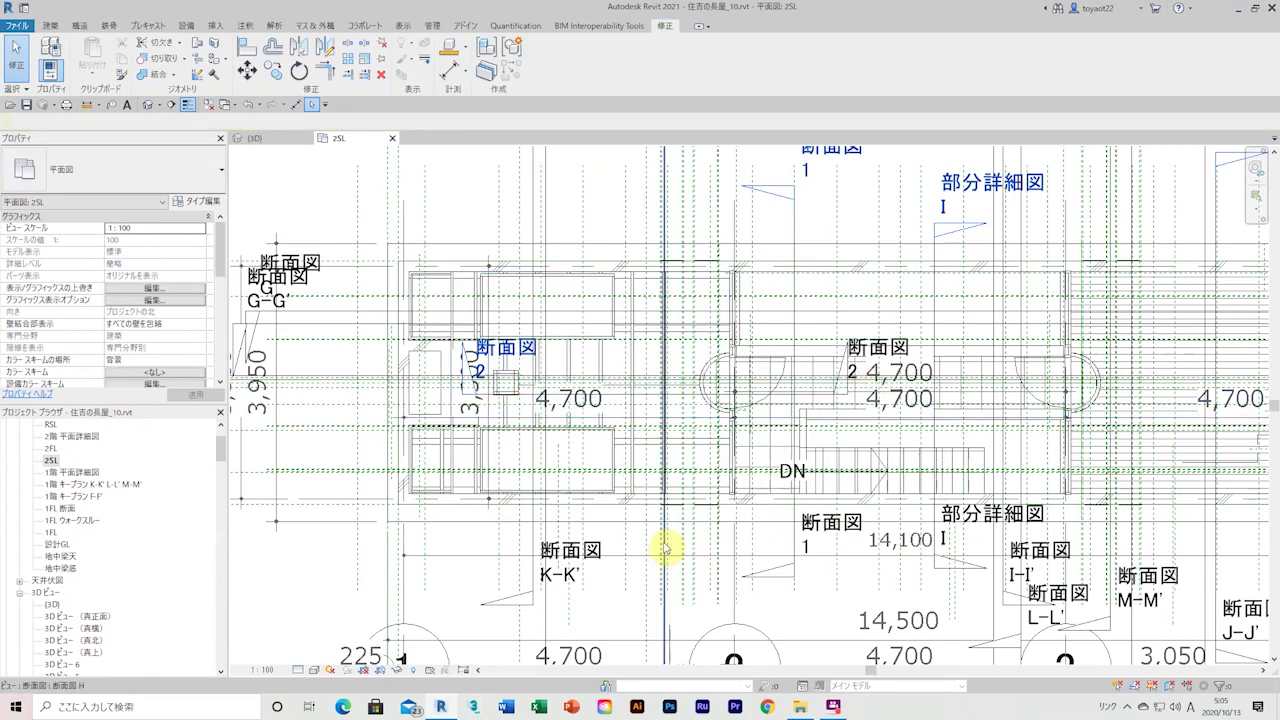
double_click(637, 378)
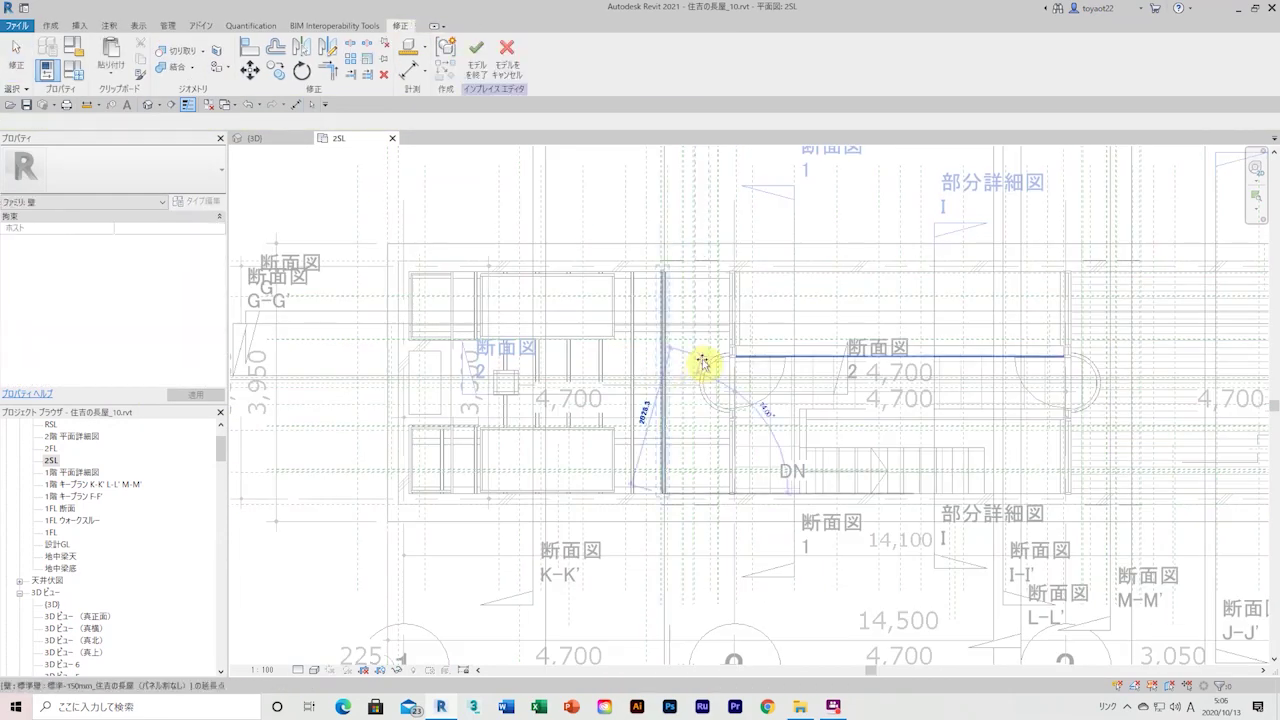
key(Escape)
Place and select the pasted extrusion, then review it in the 3D model.
click(709, 571)
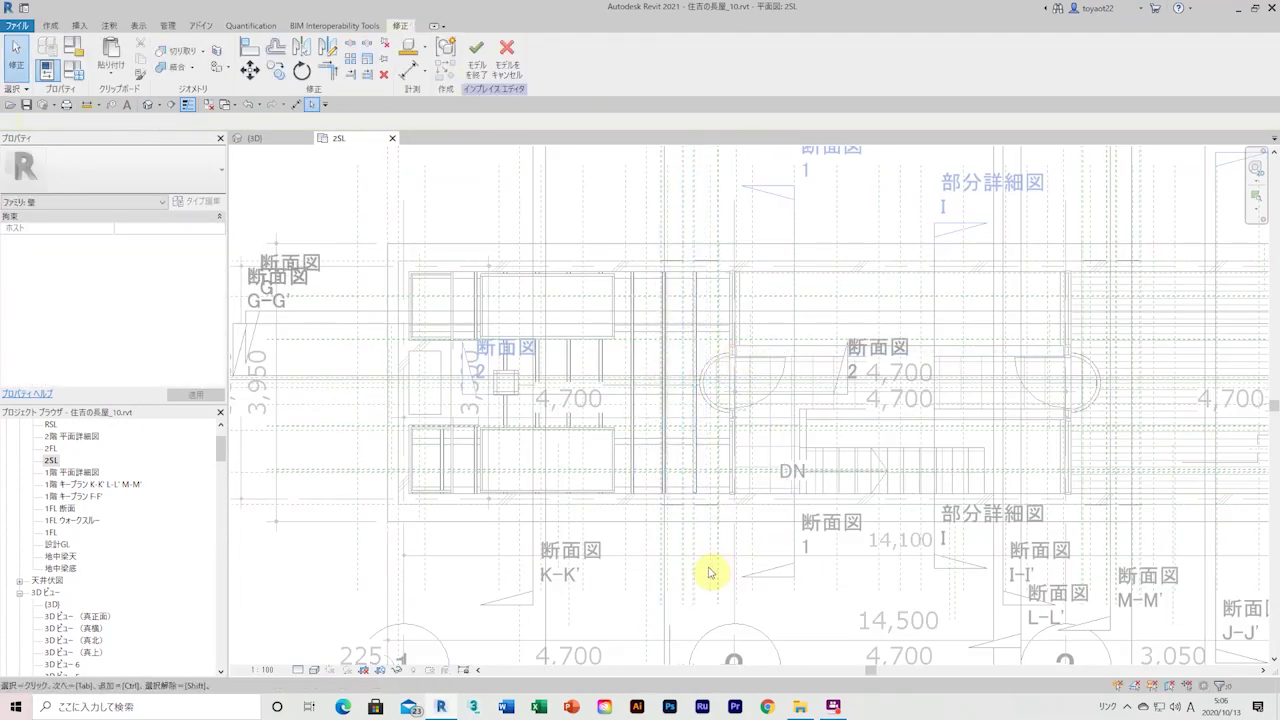
scroll(757, 457, up, 5)
click(750, 457)
scroll(780, 609, up, 2)
scroll(788, 228, up, 3)
scroll(788, 228, down, 5)
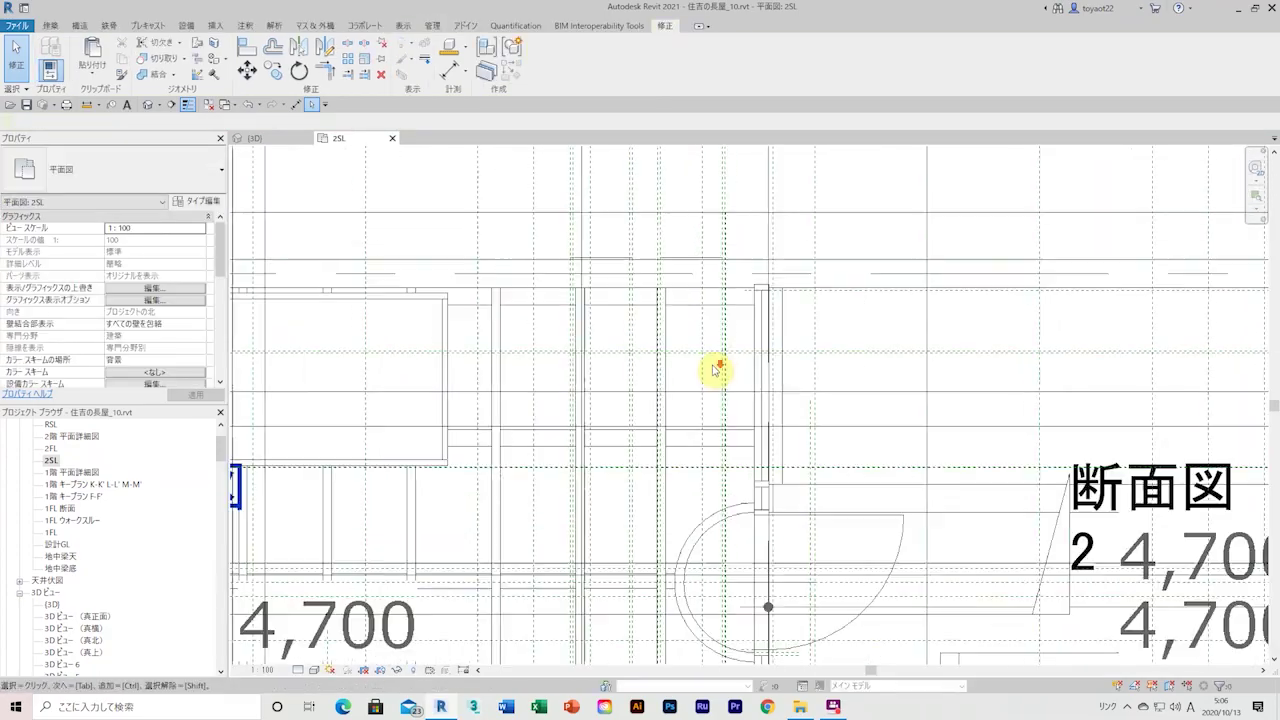
shift+middle_drag(694, 480, 649, 414)
scroll(786, 371, up, 2)
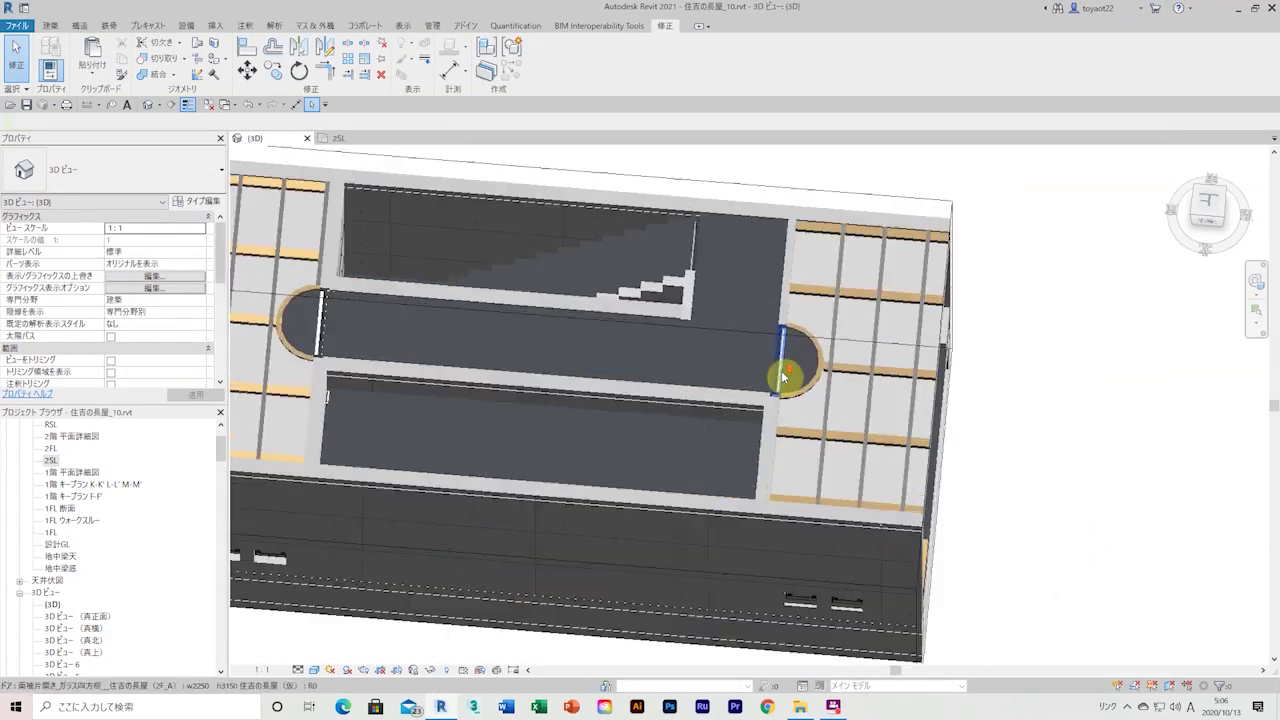
scroll(900, 366, up, 2)
mouse_move(900, 366)
shift+middle_down()
mouse_move(903, 331)
mouse_move(709, 363)
shift+middle_up()
scroll(854, 325, up, 3)
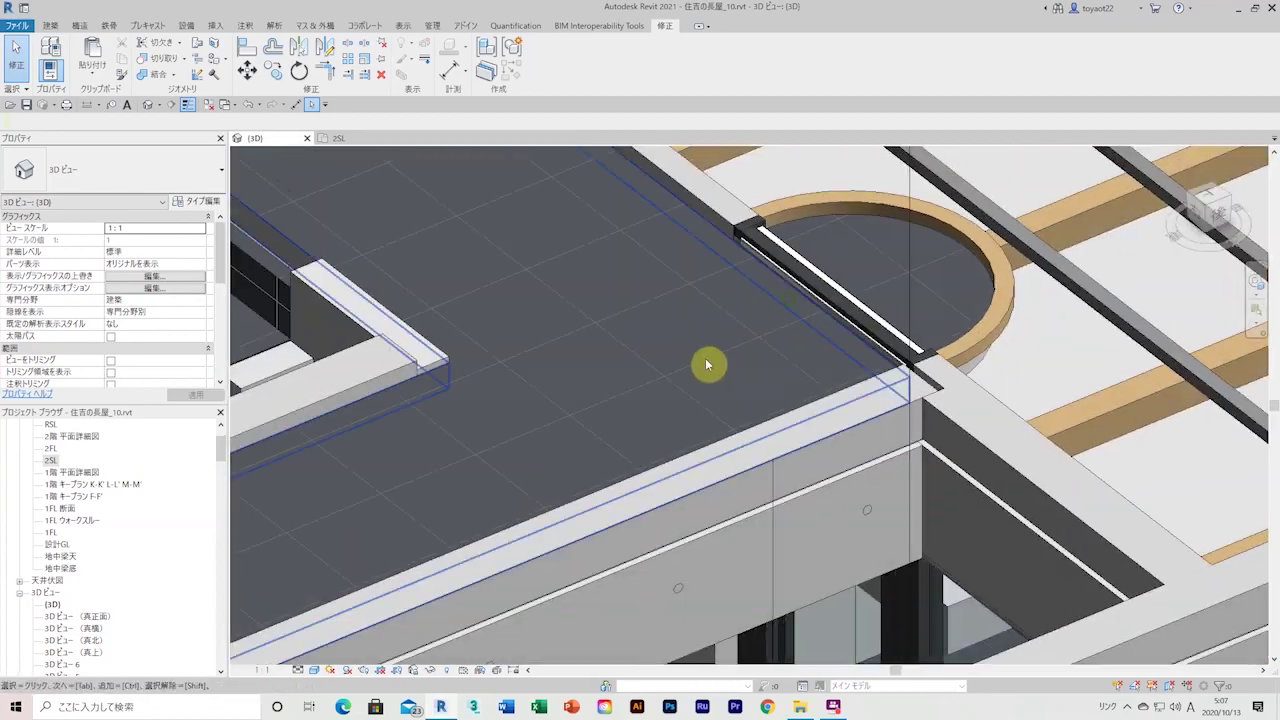
scroll(811, 271, down, 3)
scroll(851, 251, up, 2)
shift+middle_drag(851, 251, 1100, 300)
scroll(1100, 300, down, 3)
middle_drag(1100, 300, 1174, 311)
scroll(766, 403, up, 3)
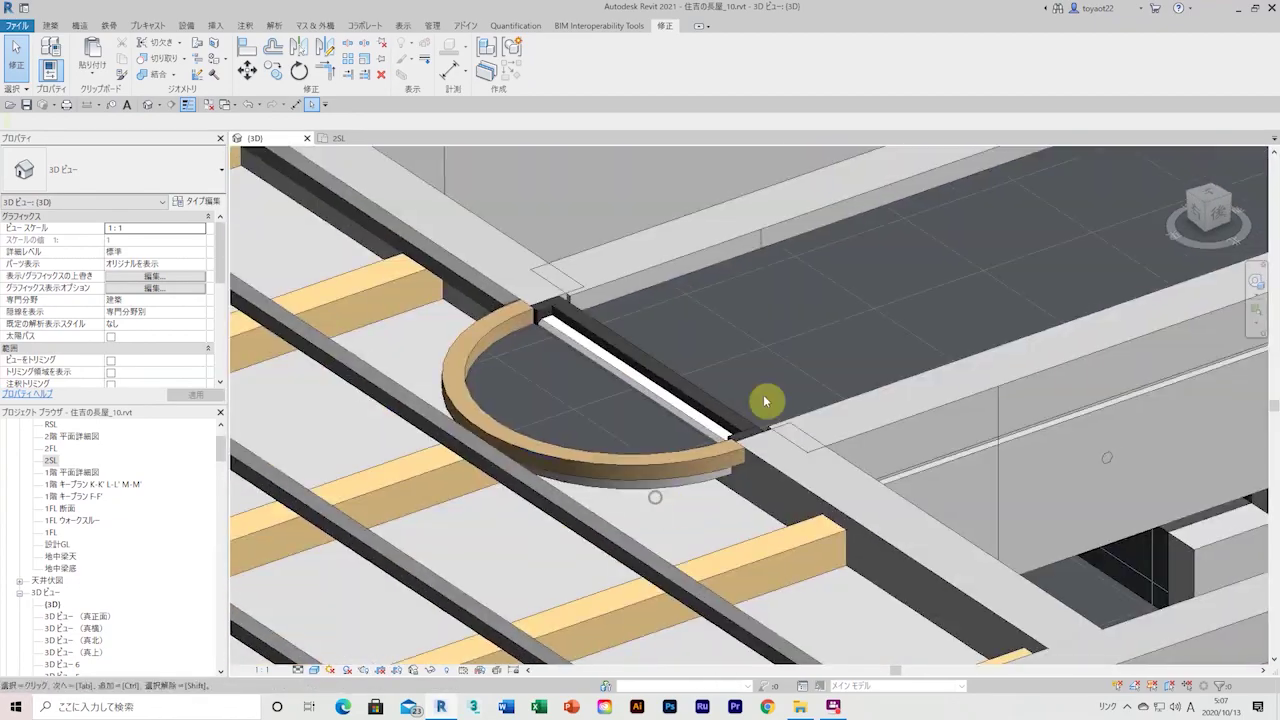
mouse_move(766, 403)
shift+middle_down()
mouse_move(971, 300)
mouse_move(766, 334)
shift+middle_up()
scroll(670, 306, up, 2)
scroll(670, 306, down, 2)
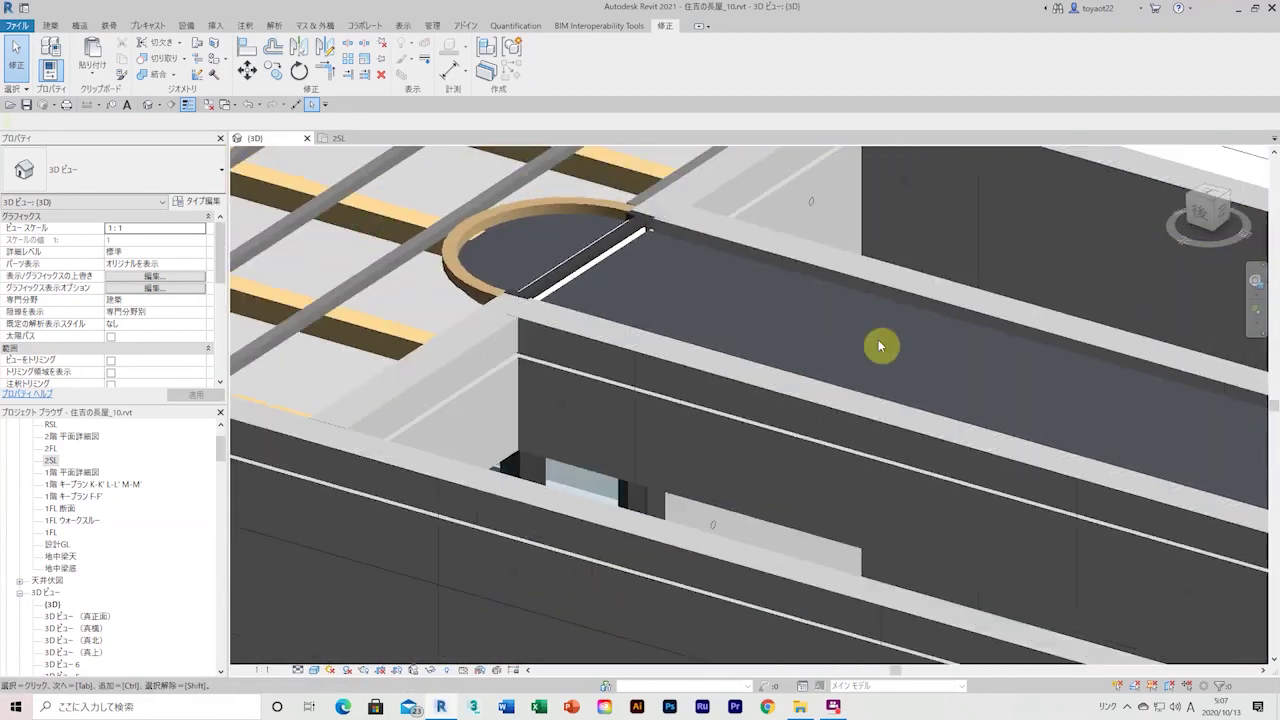
shift+middle_drag(880, 343, 748, 418)
click(748, 418)
scroll(710, 414, up, 3)
key(Escape)
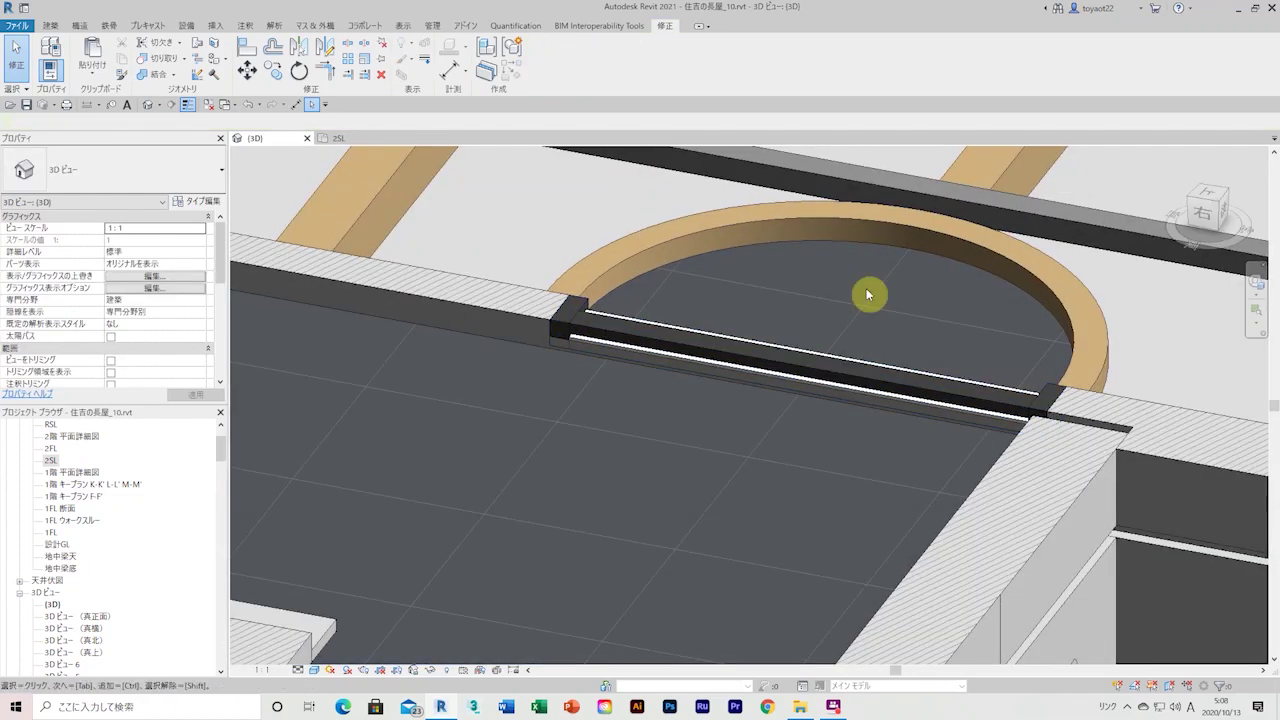
mouse_move(509, 323)
shift+middle_down()
mouse_move(1040, 348)
mouse_move(762, 412)
mouse_move(931, 400)
mouse_move(621, 437)
shift+middle_up()
Select the glass door and open its family's 3D and section views.
click(773, 398)
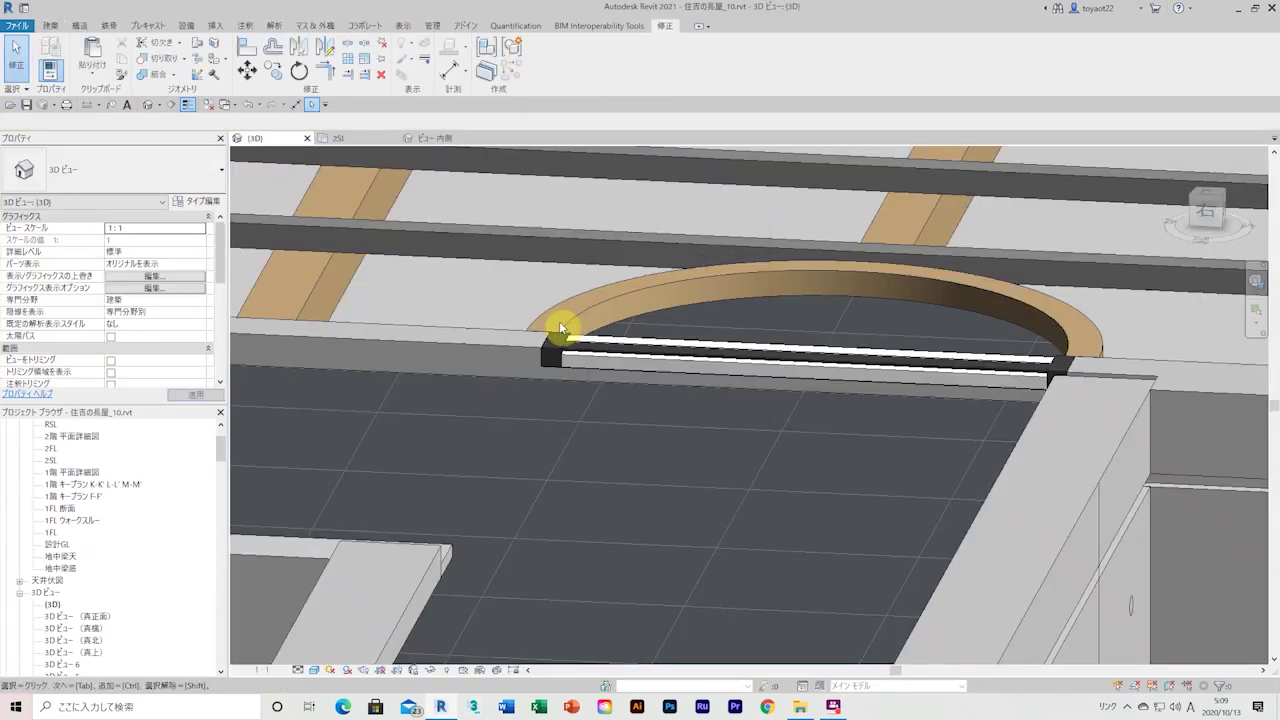
scroll(563, 323, up, 3)
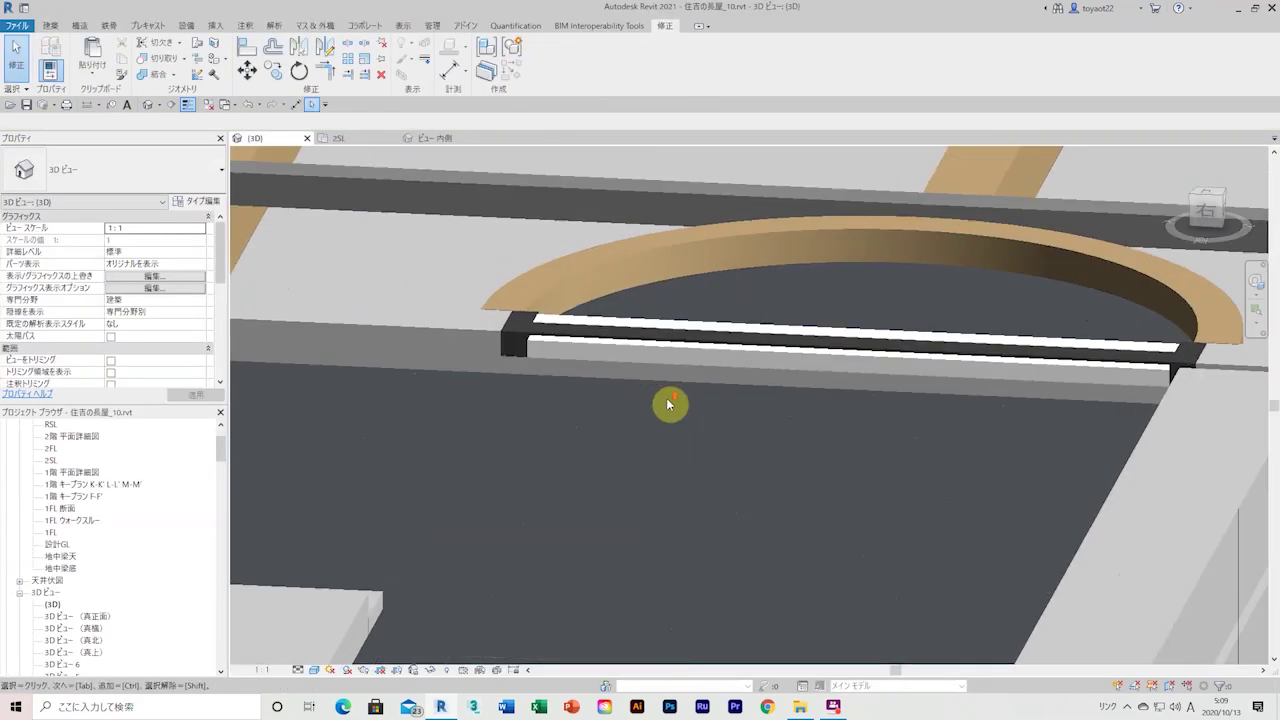
shift+middle_drag(666, 403, 600, 345)
click(343, 137)
scroll(105, 560, down, 1)
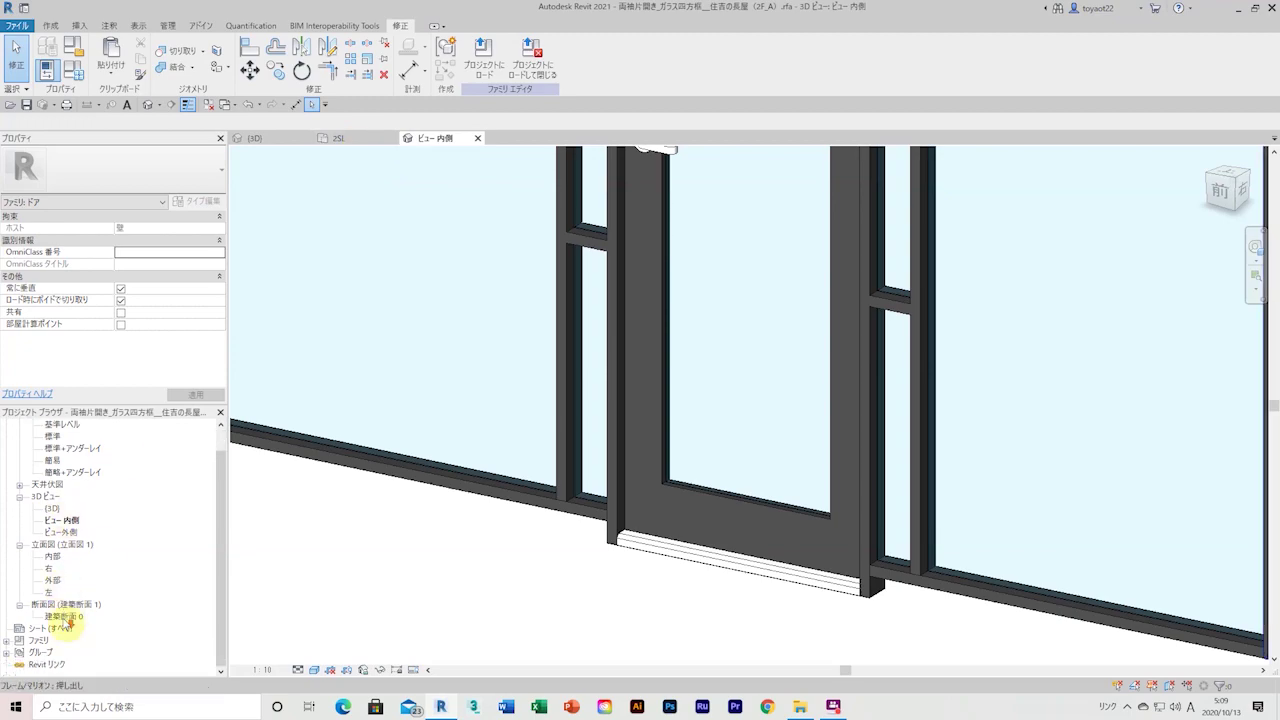
double_click(65, 616)
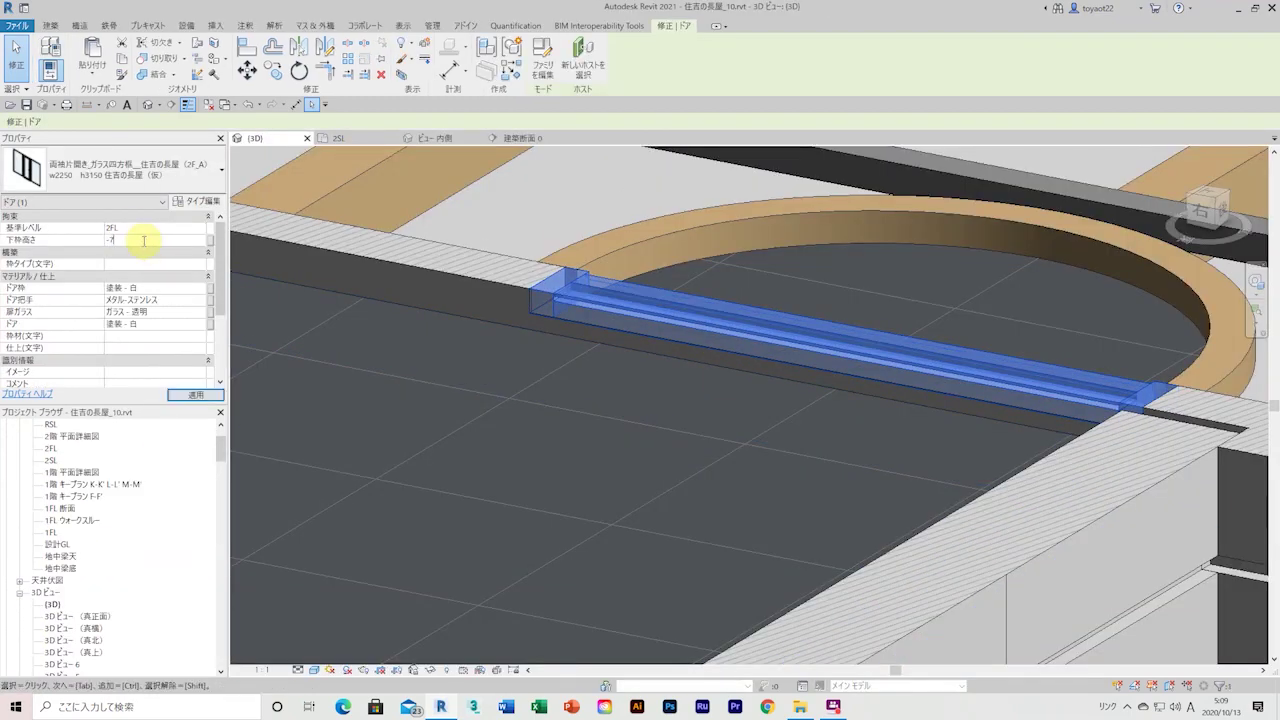
Lower the glass door's 下枠高さ to -60.0 and check the semicircular opening from above.
click(286, 399)
mouse_move(676, 360)
shift+middle_down()
mouse_move(714, 266)
mouse_move(709, 294)
mouse_move(917, 203)
mouse_move(660, 183)
mouse_move(500, 443)
mouse_move(777, 294)
shift+middle_up()
key(Escape)
click(777, 280)
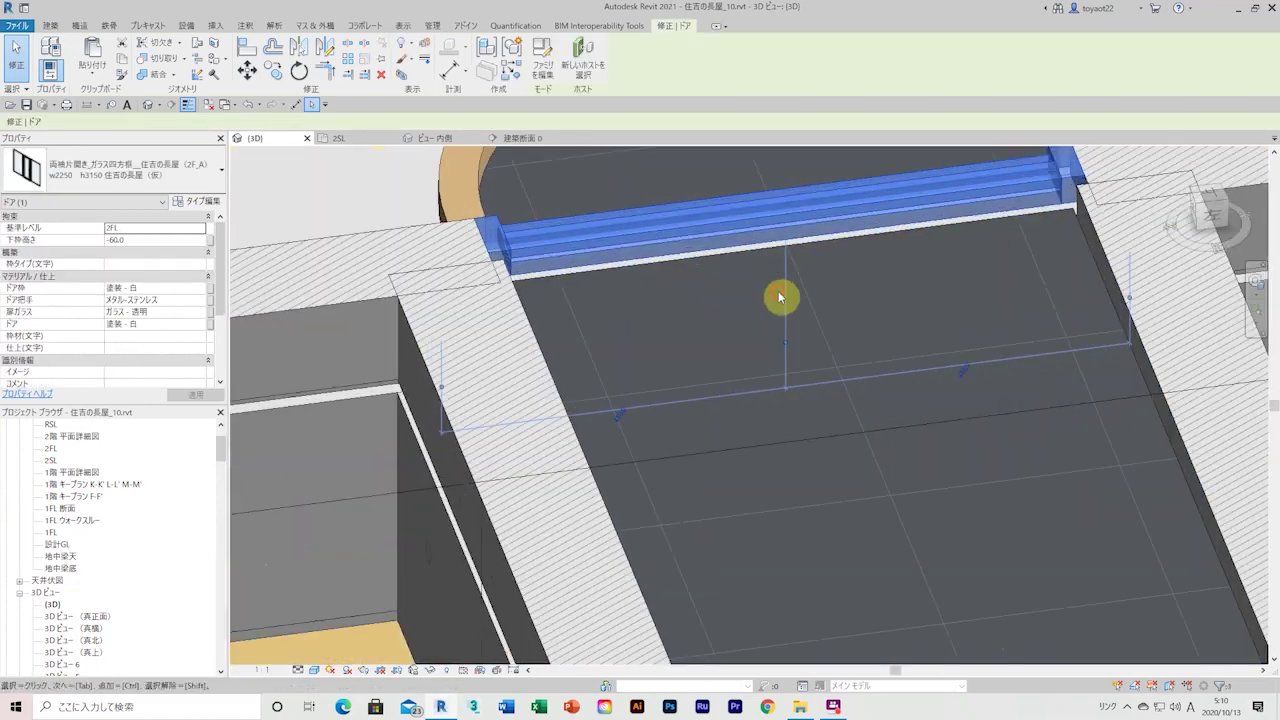
key(Escape)
mouse_move(380, 194)
shift+middle_down()
mouse_move(734, 260)
mouse_move(684, 498)
mouse_move(663, 509)
mouse_move(614, 349)
mouse_move(631, 431)
mouse_move(619, 434)
shift+middle_up()
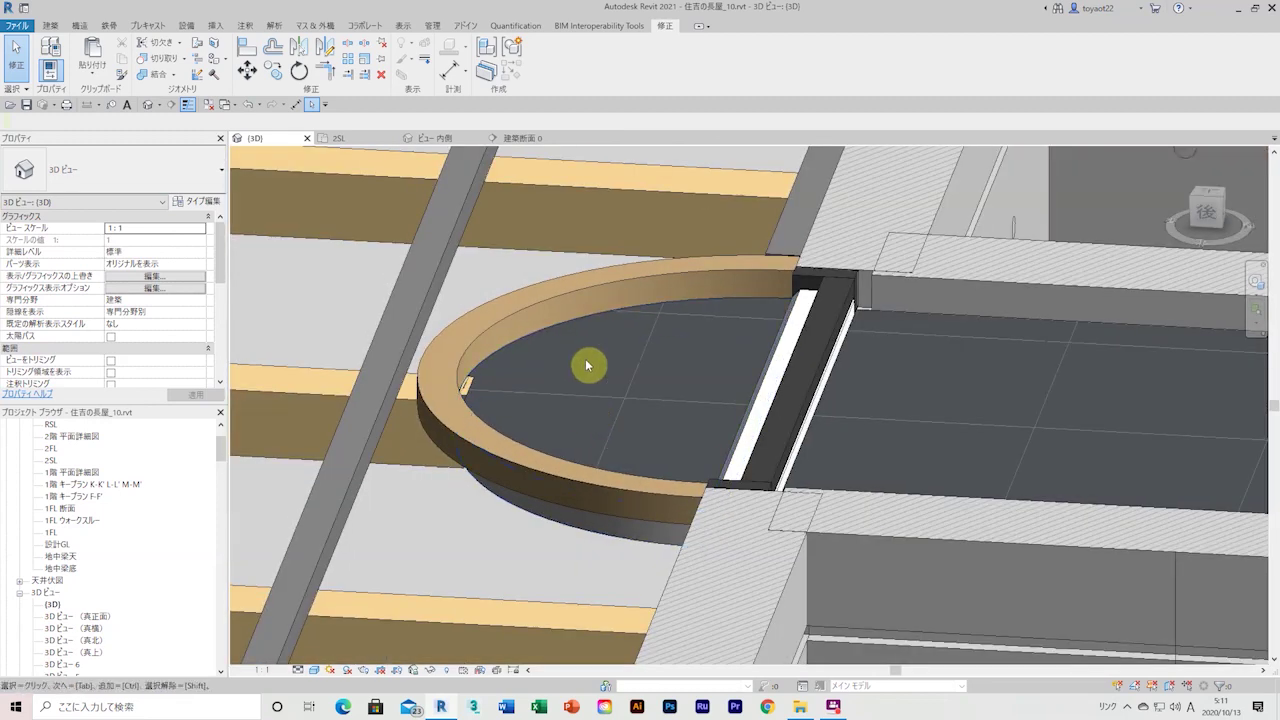
Add aligned dimensions of 35 and 30 to the base level in the family section.
click(603, 142)
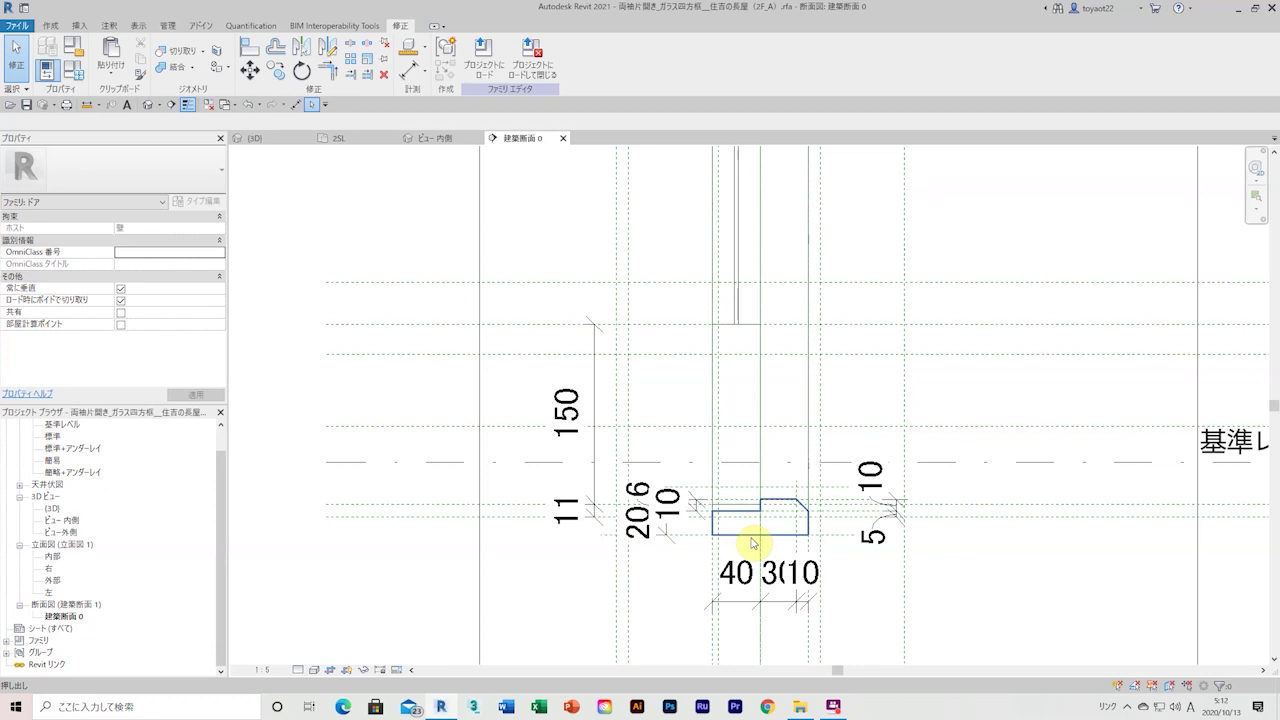
key(d)
key(i)
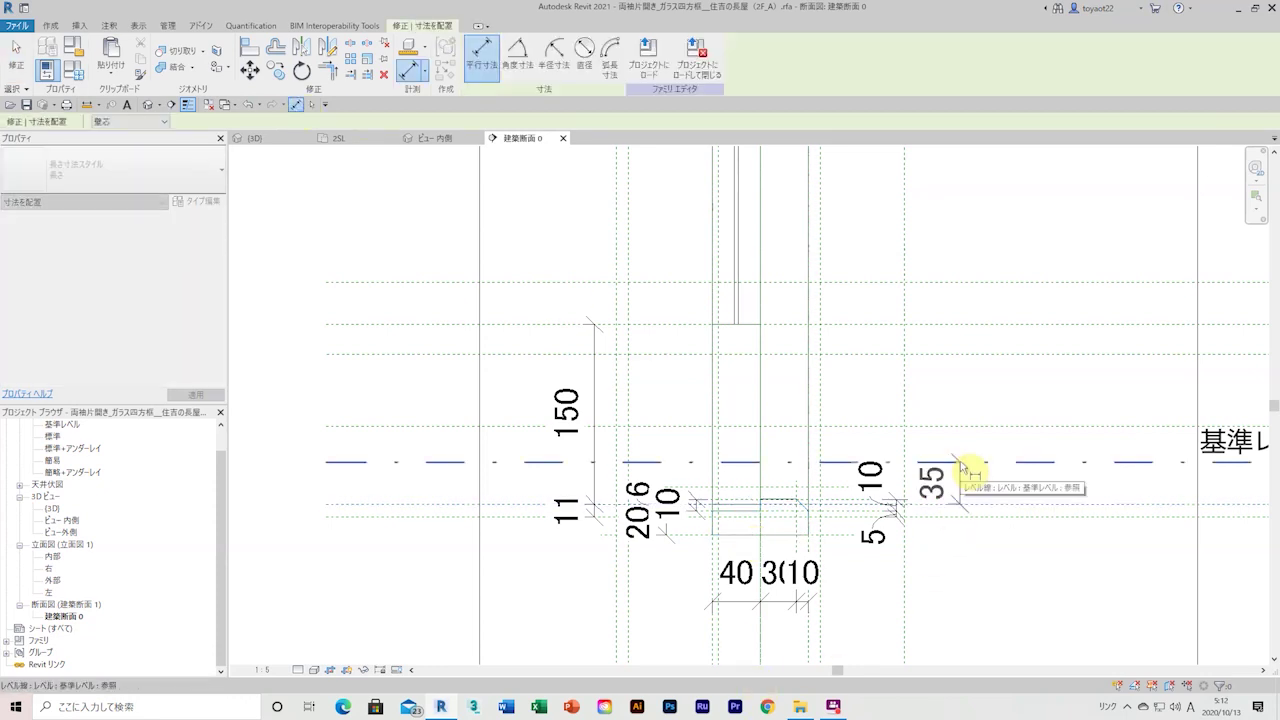
click(950, 430)
scroll(955, 428, down, 3)
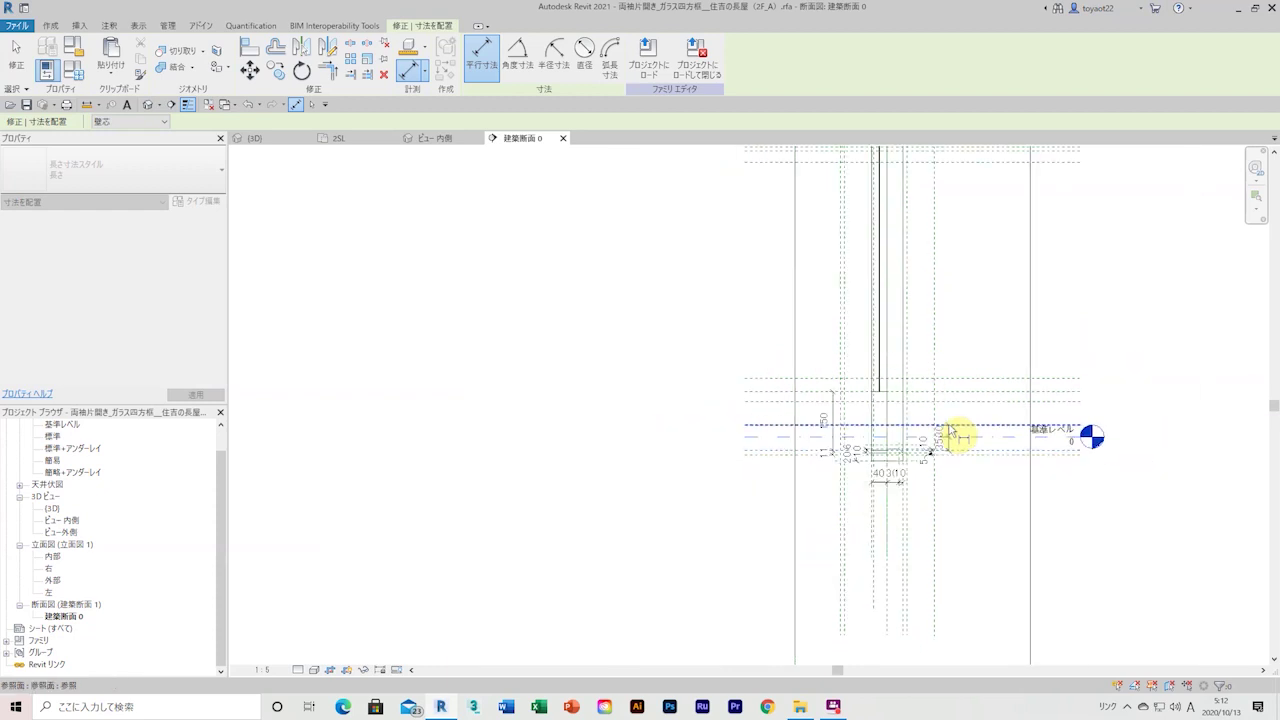
scroll(1005, 405, up, 1)
key(Escape)
key(Escape)
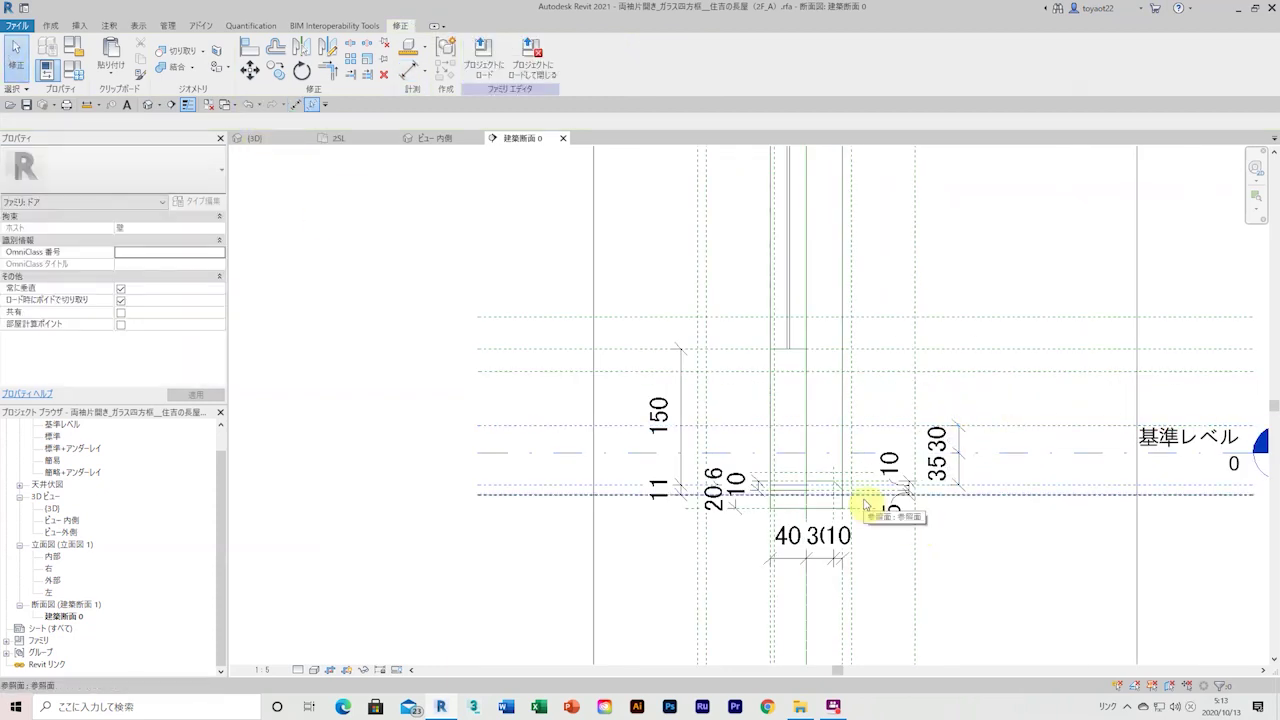
Select the 10 sill dimension and start a 15 aligned dimension at the sill.
scroll(785, 525, up, 3)
click(818, 460)
key(d)
key(i)
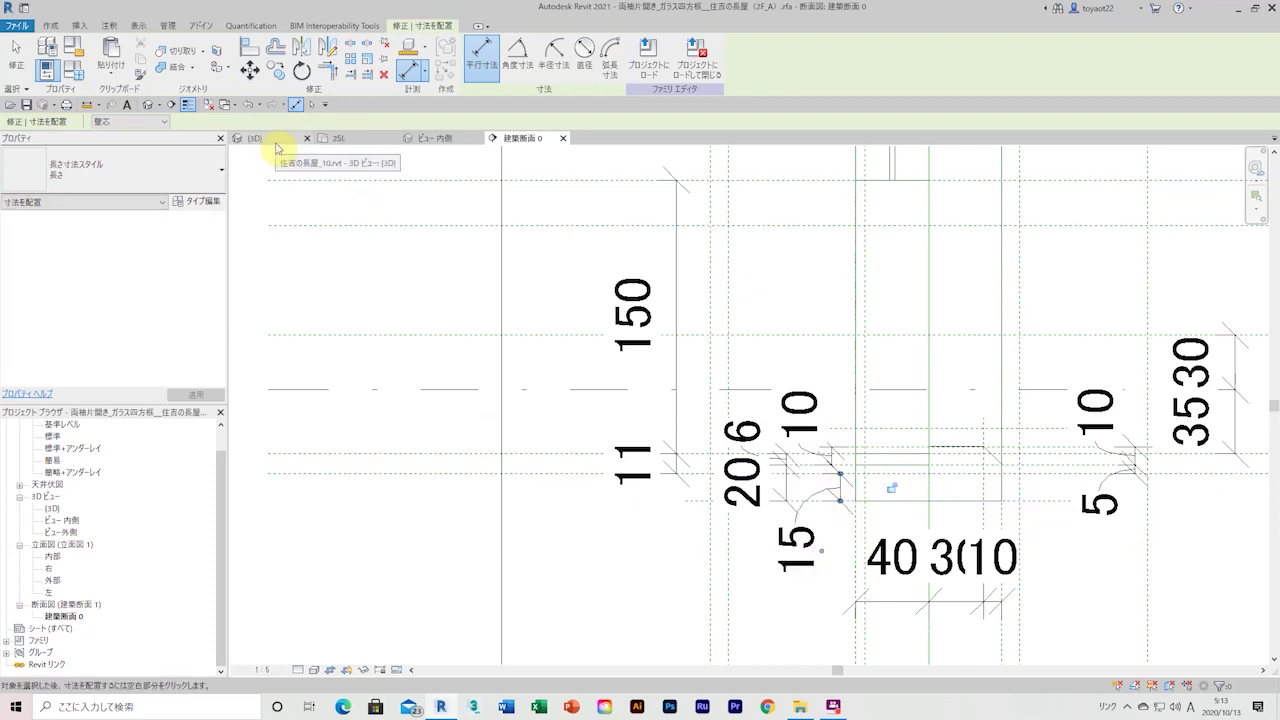
Open Section 8 and dimension the 2F door against the floor (70 and 60).
scroll(86, 571, up, 1)
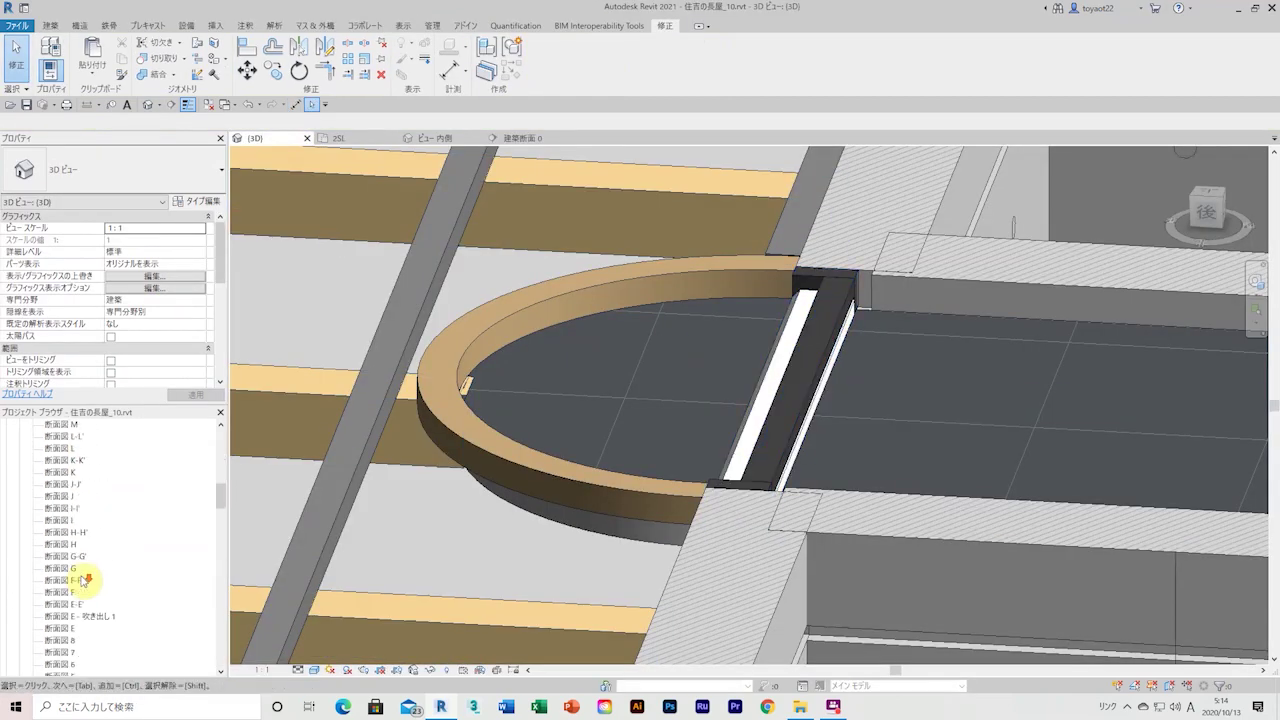
double_click(60, 532)
scroll(642, 362, up, 2)
scroll(734, 366, up, 2)
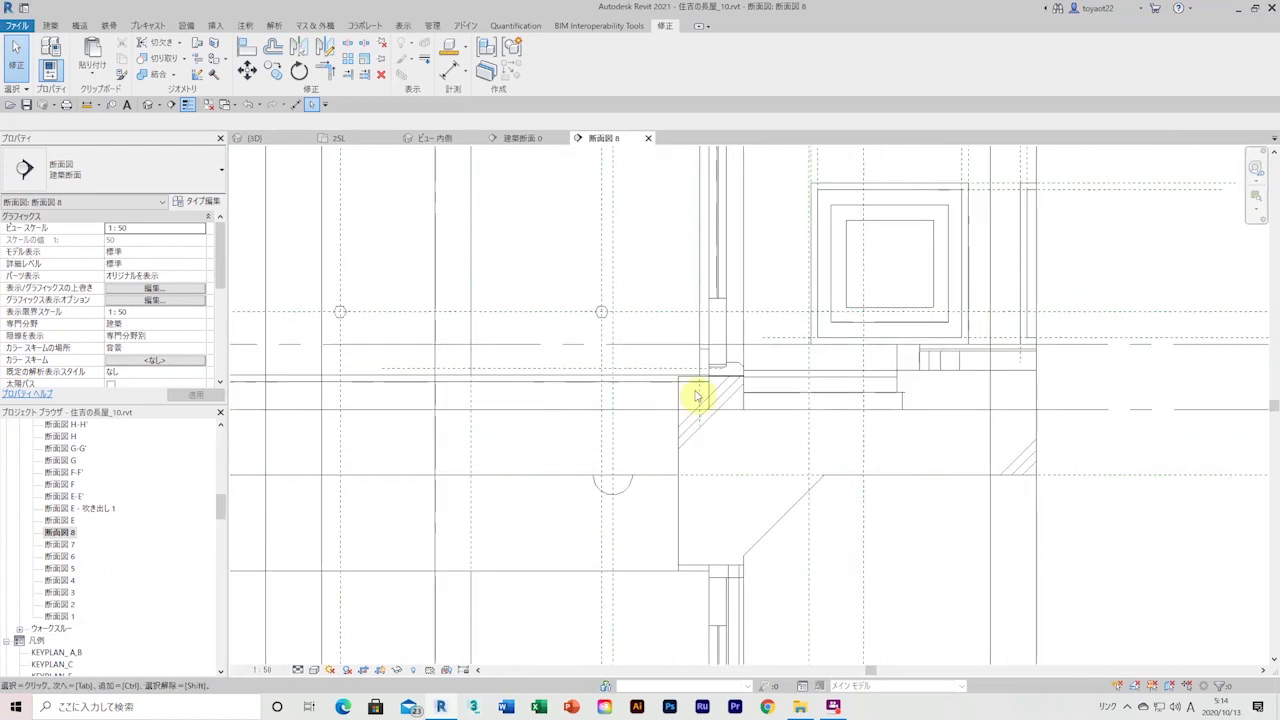
scroll(694, 394, up, 2)
click(453, 73)
scroll(688, 314, up, 2)
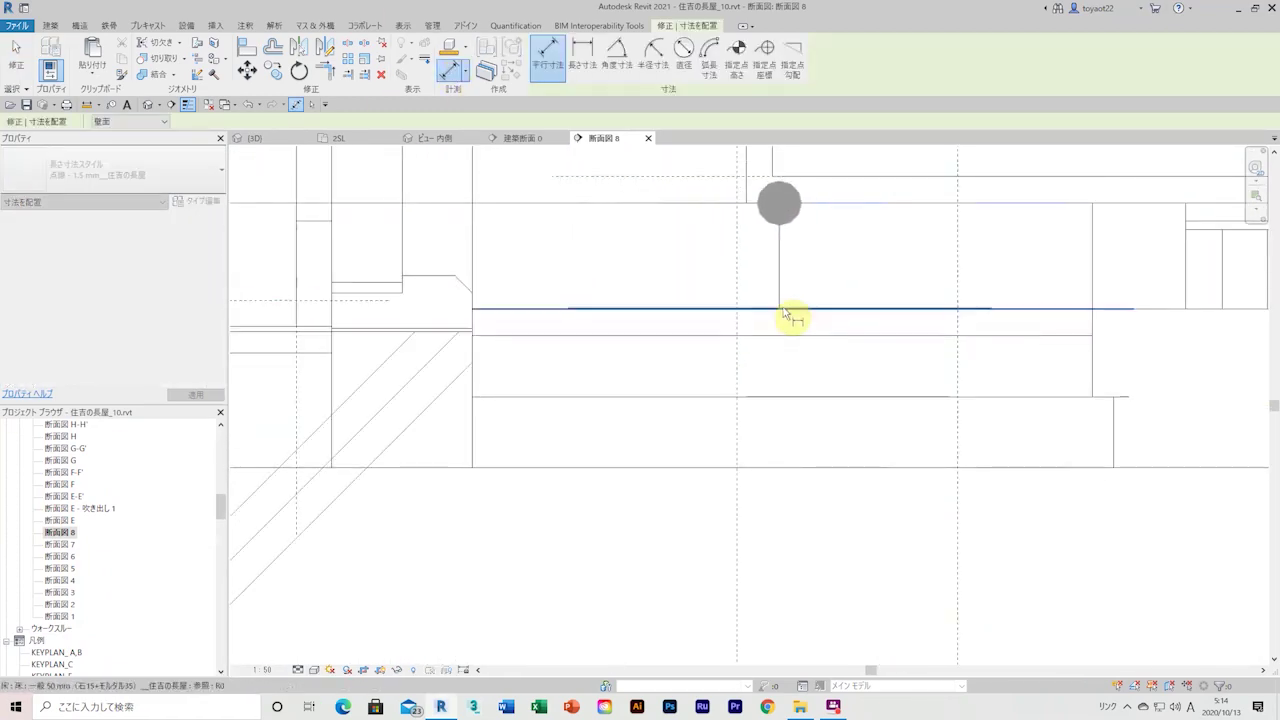
scroll(787, 316, up, 3)
scroll(452, 320, down, 2)
scroll(449, 322, up, 2)
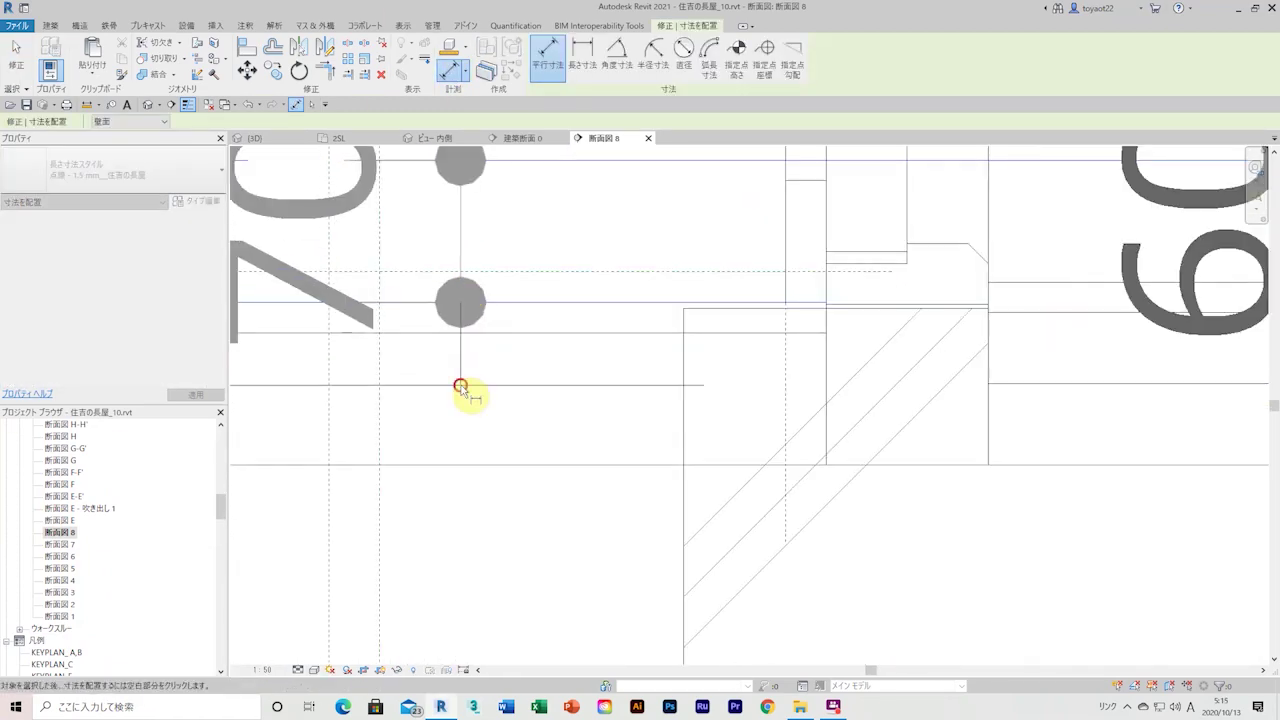
scroll(460, 387, down, 1)
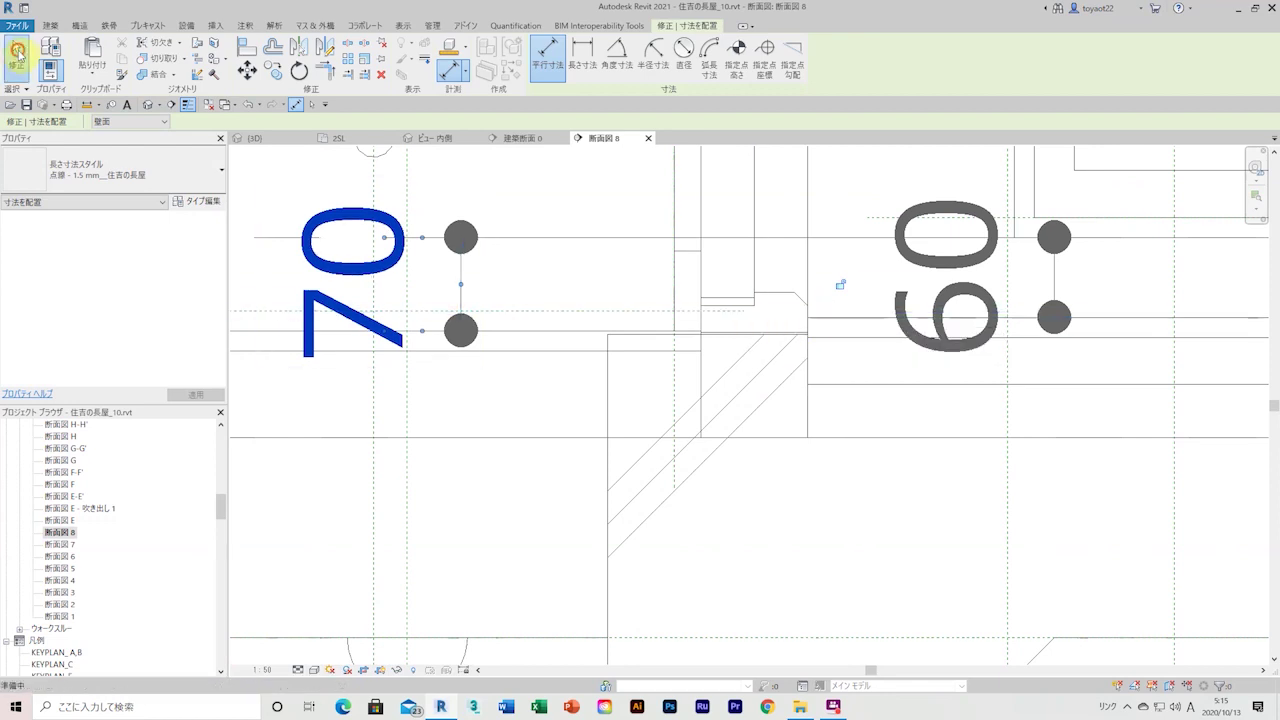
click(18, 53)
Set the glass door's 下枠高さ to -75 in Properties.
click(768, 303)
scroll(719, 349, up, 2)
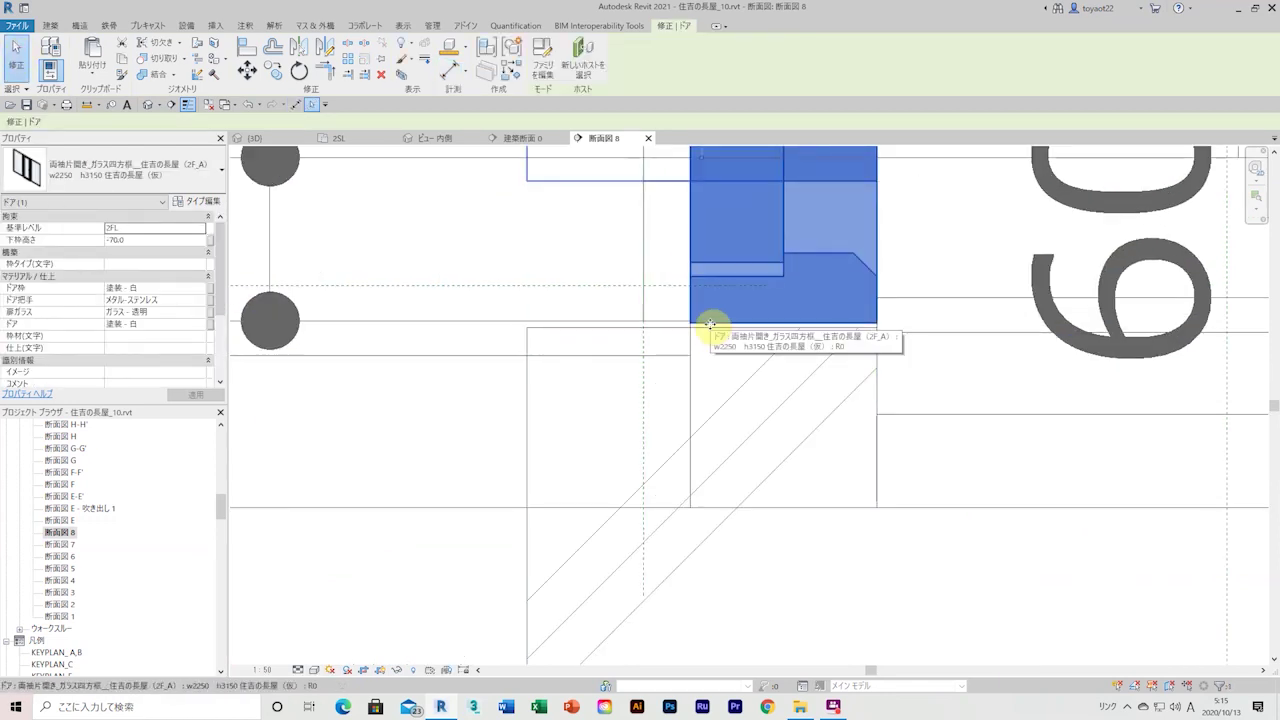
scroll(714, 334, down, 1)
scroll(711, 328, down, 2)
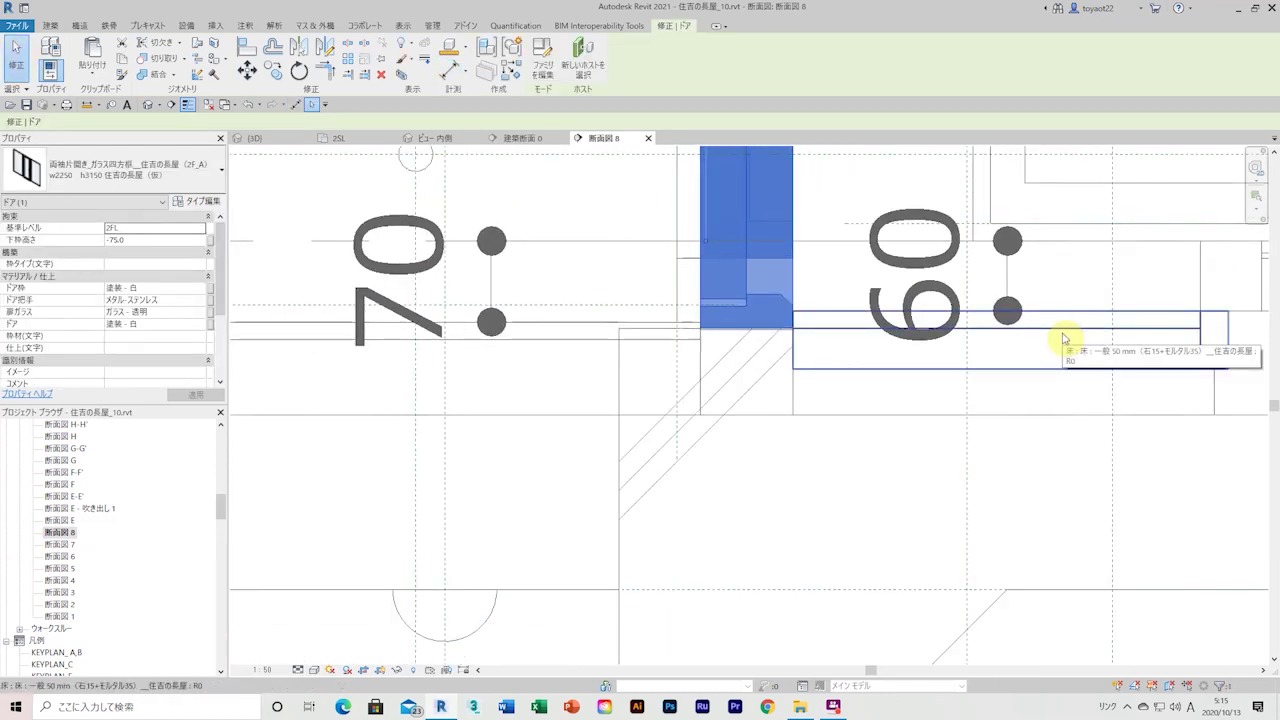
key(Escape)
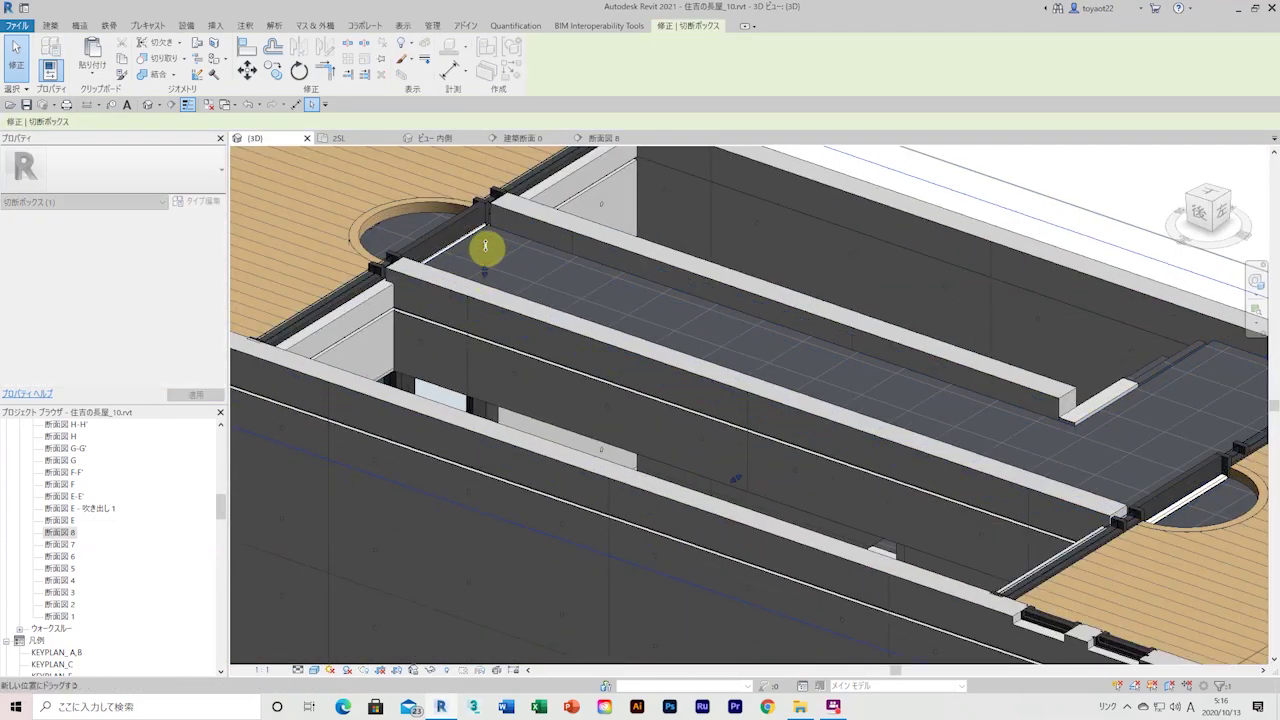
Move between section 8 and the door family's base level plan and 3D view.
mouse_move(485, 245)
shift+middle_down()
mouse_move(528, 420)
mouse_move(580, 283)
mouse_move(634, 254)
mouse_move(607, 175)
shift+middle_up()
click(603, 138)
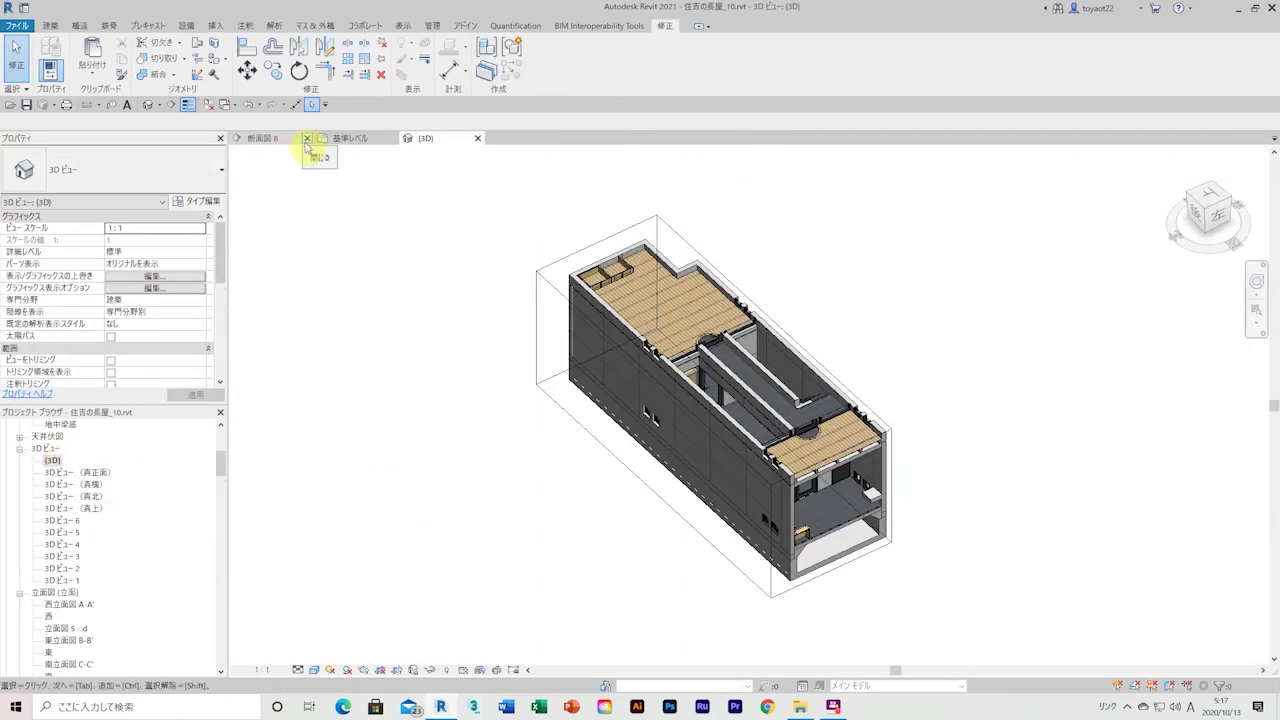
click(443, 140)
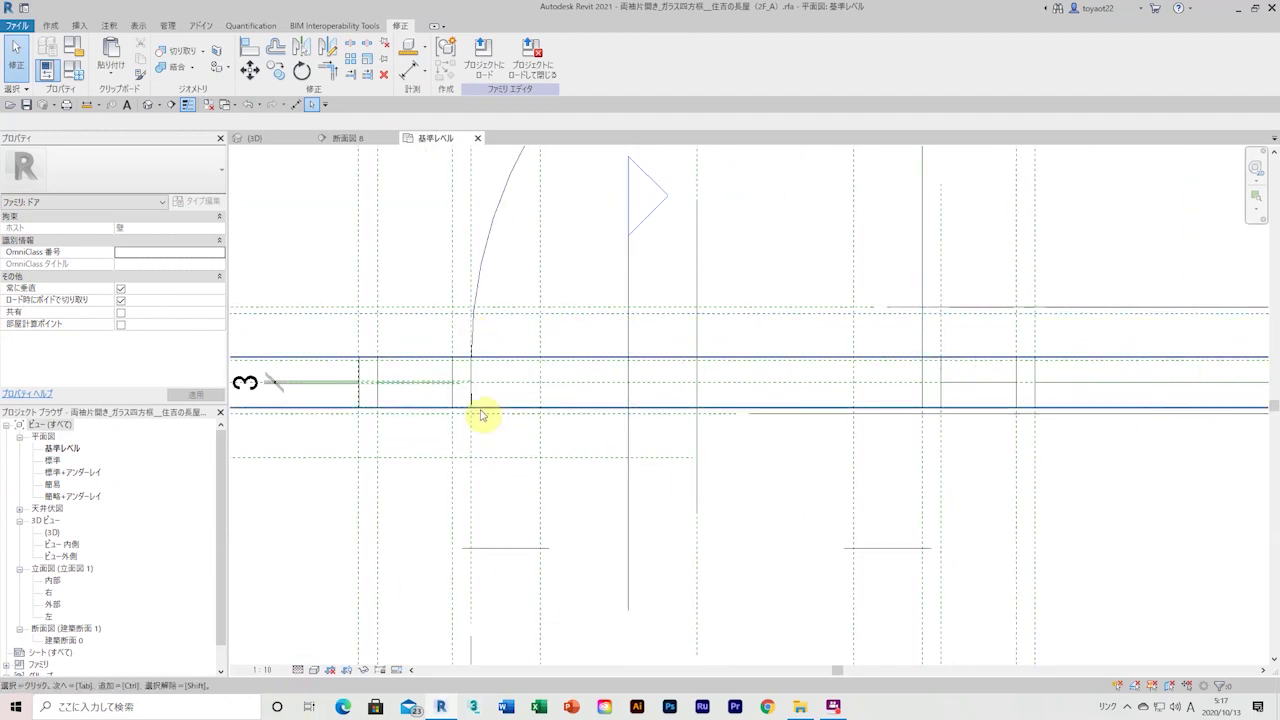
scroll(481, 415, up, 2)
scroll(414, 425, up, 2)
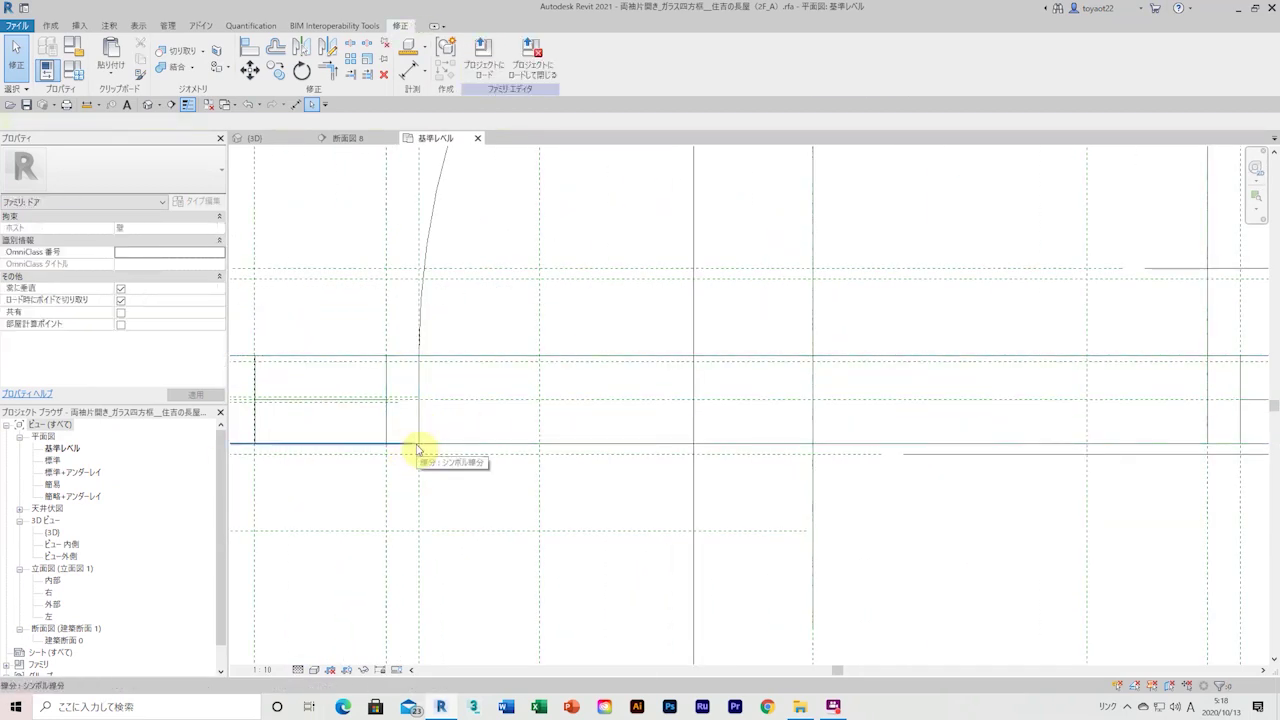
click(148, 104)
click(634, 471)
Re-edit the door frame extrusion's sketch in the base level plan and finish it.
click(449, 141)
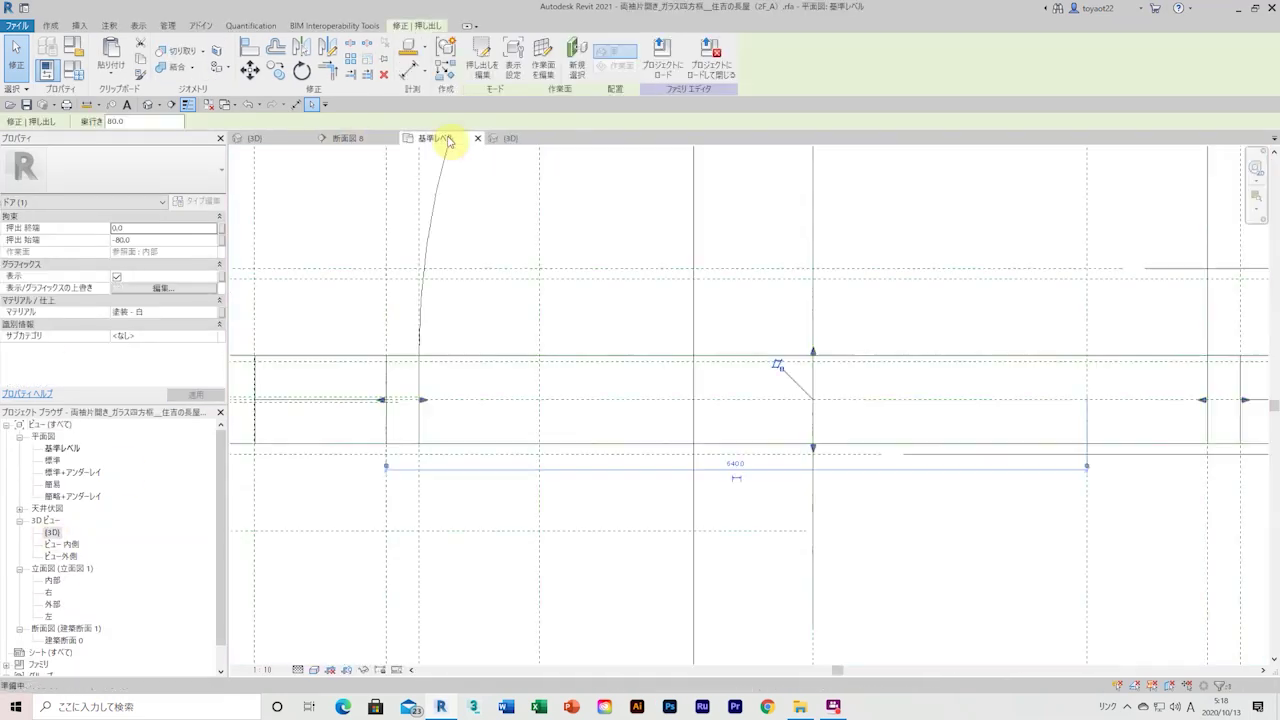
click(508, 140)
scroll(703, 412, up, 5)
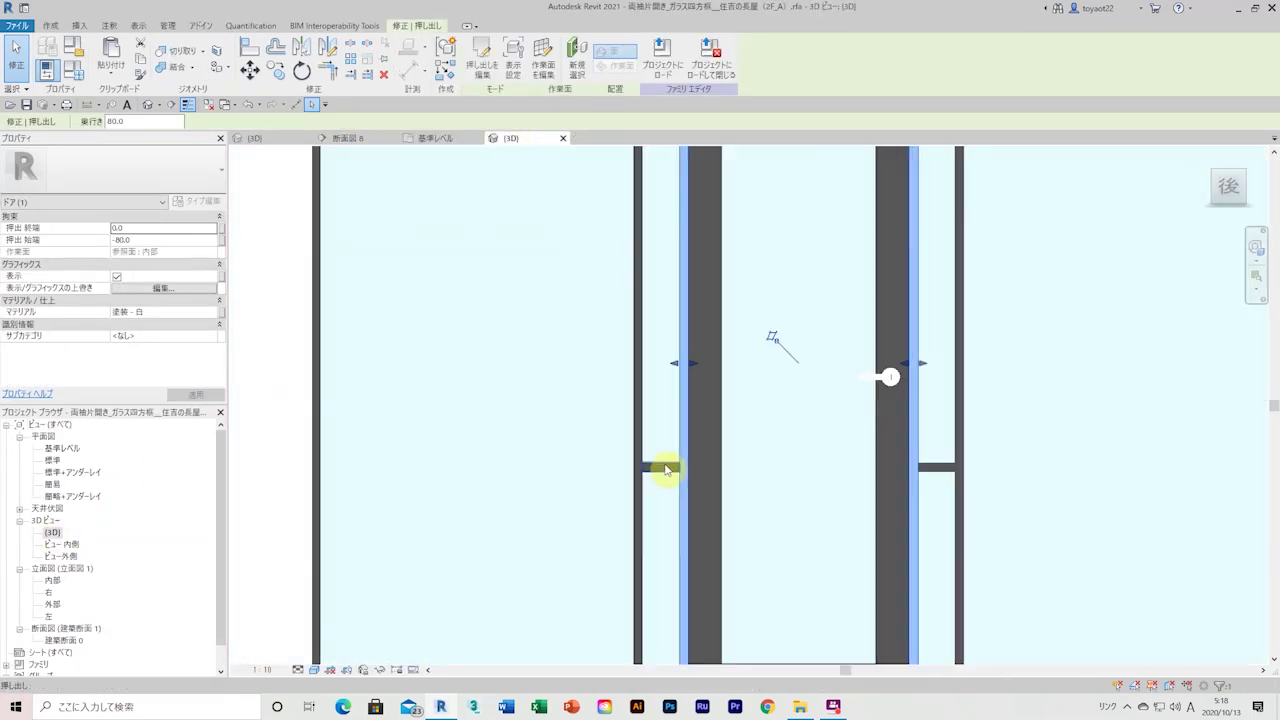
double_click(693, 456)
click(434, 139)
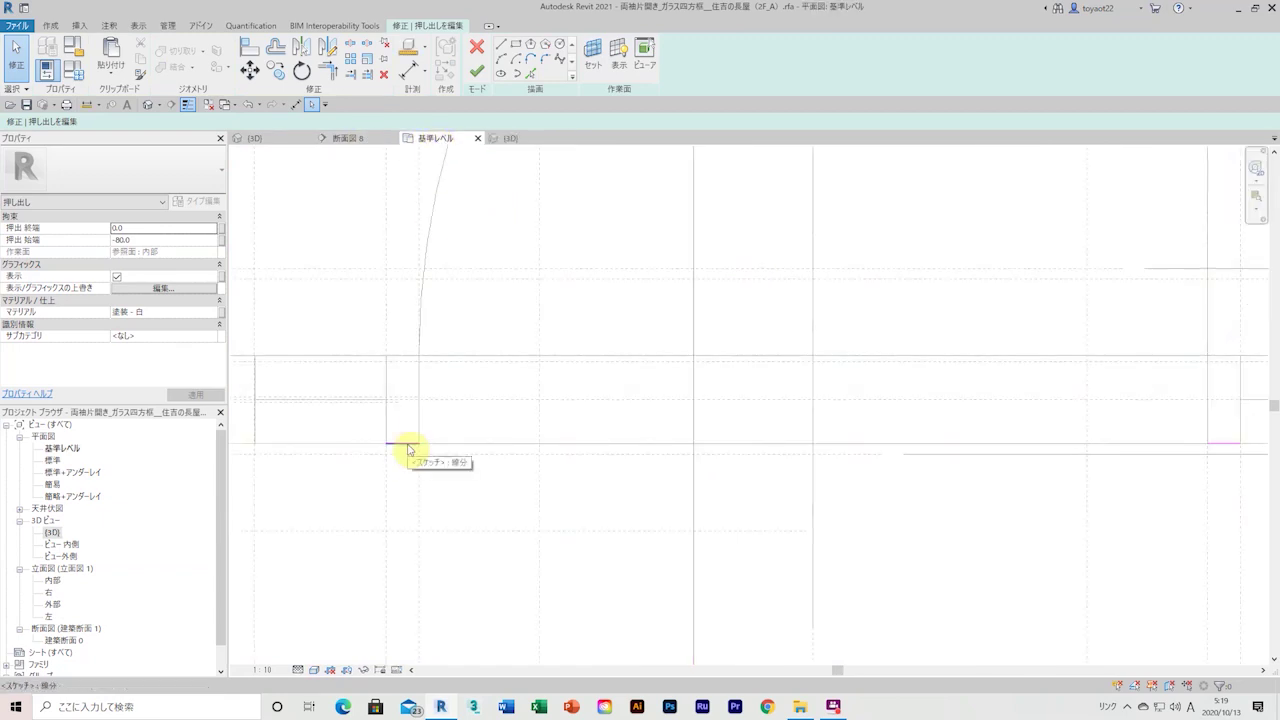
click(476, 71)
click(508, 138)
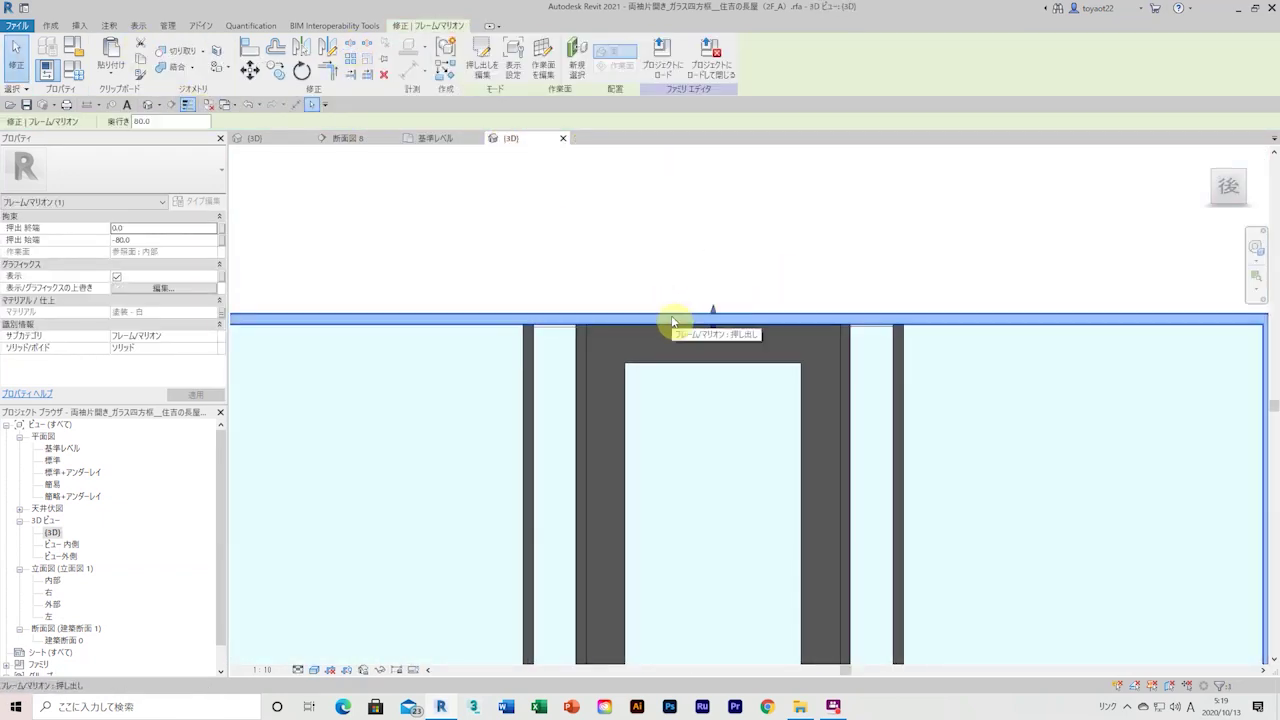
Select the revised door mullions in the family 3D view for review.
scroll(670, 318, down, 2)
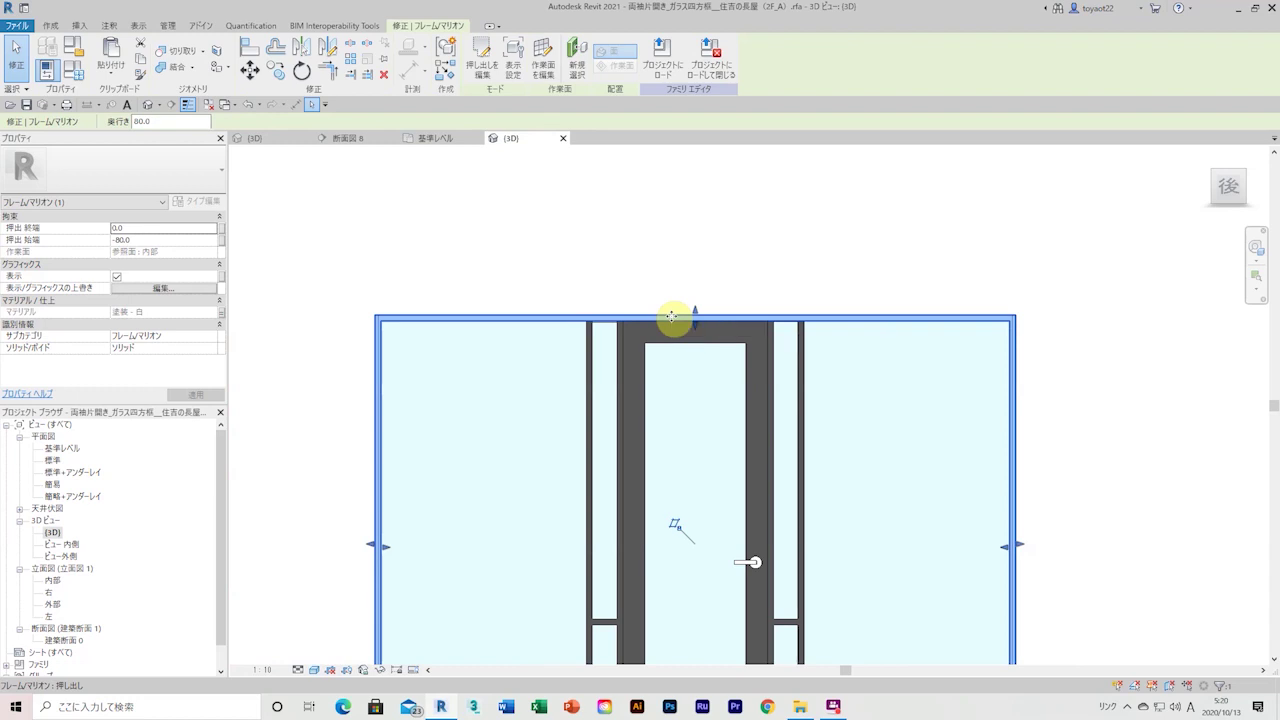
click(1110, 515)
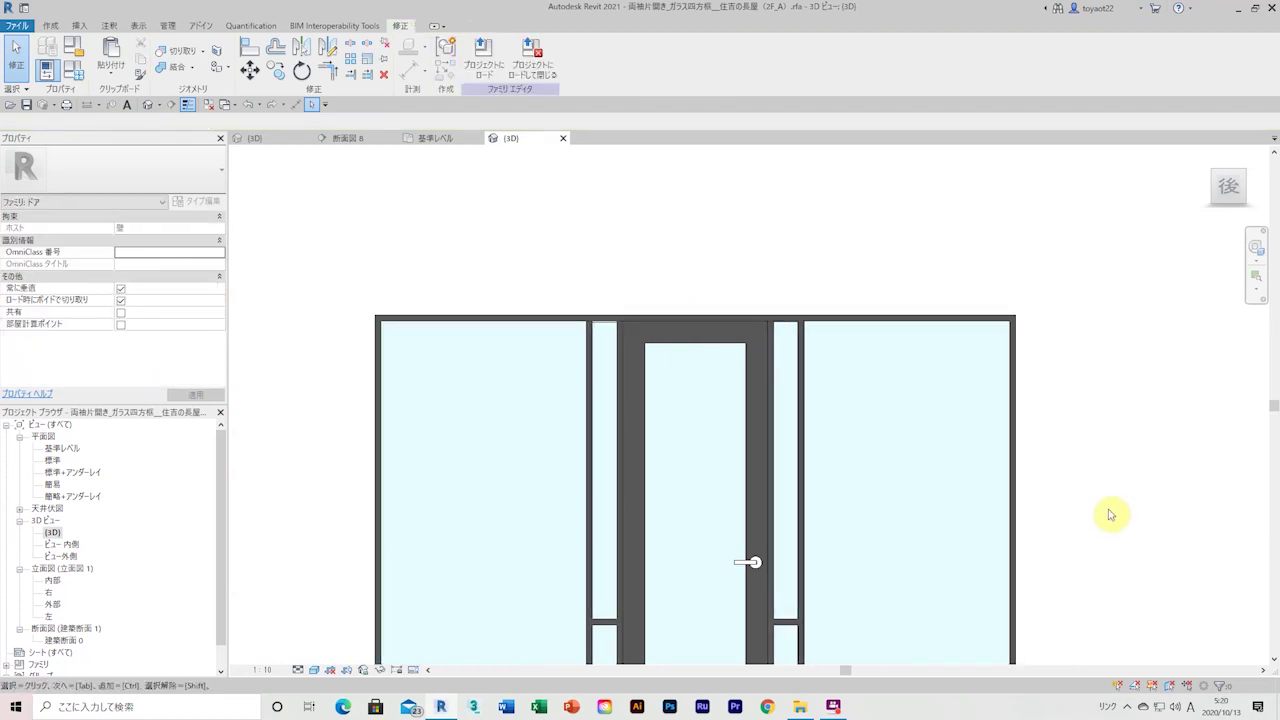
click(623, 523)
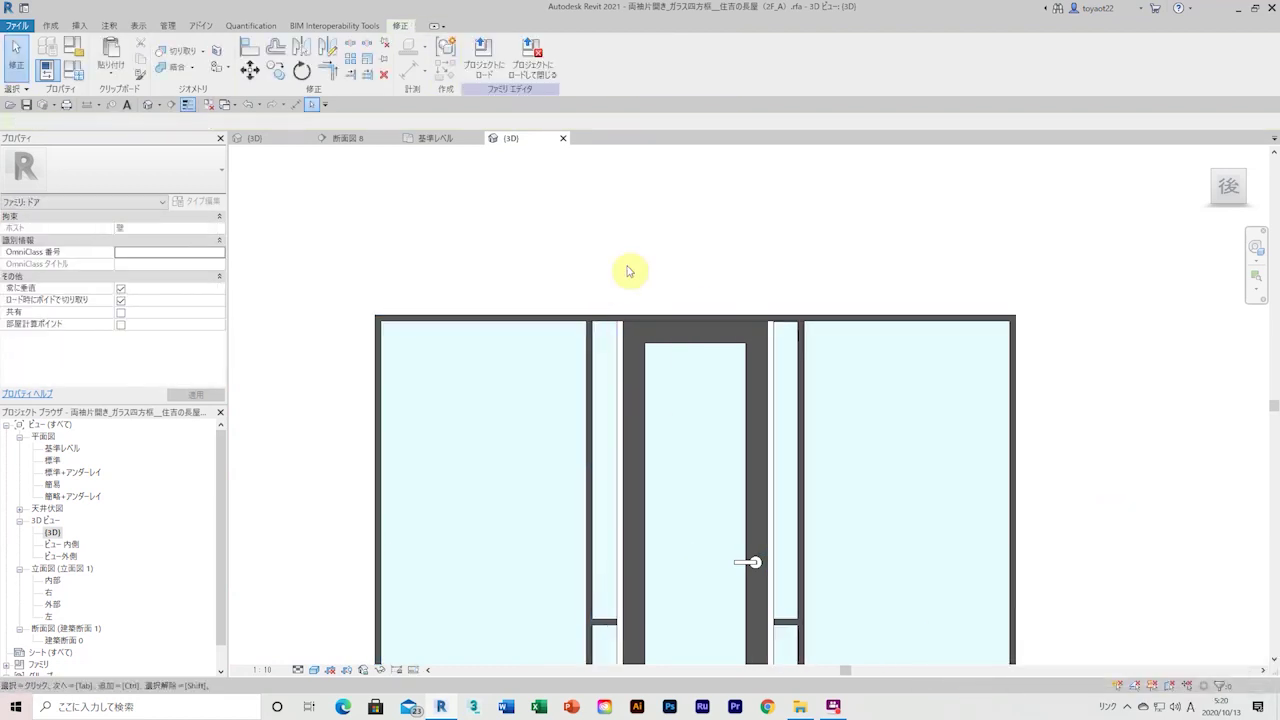
key(ctrl+Tab)
Draw a reference plane (RP) at the frame edge and dimension it.
key(r)
key(p)
click(531, 386)
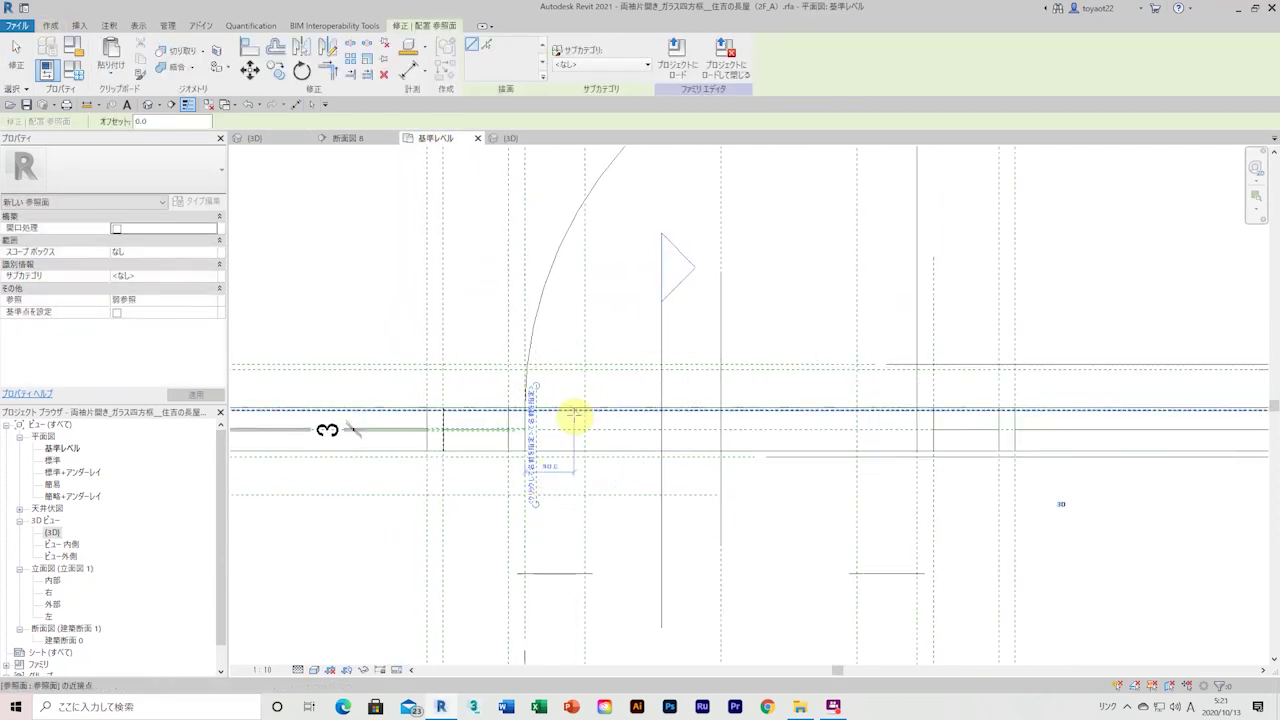
scroll(557, 465, up, 3)
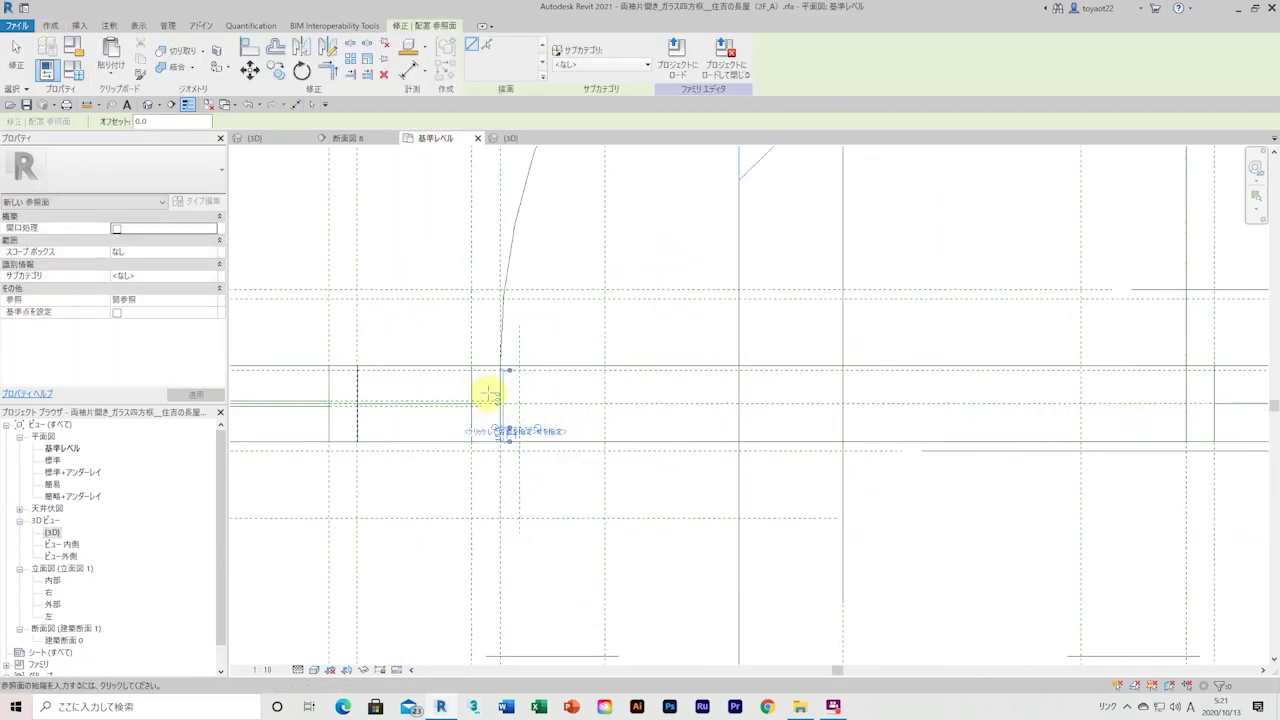
key(Escape)
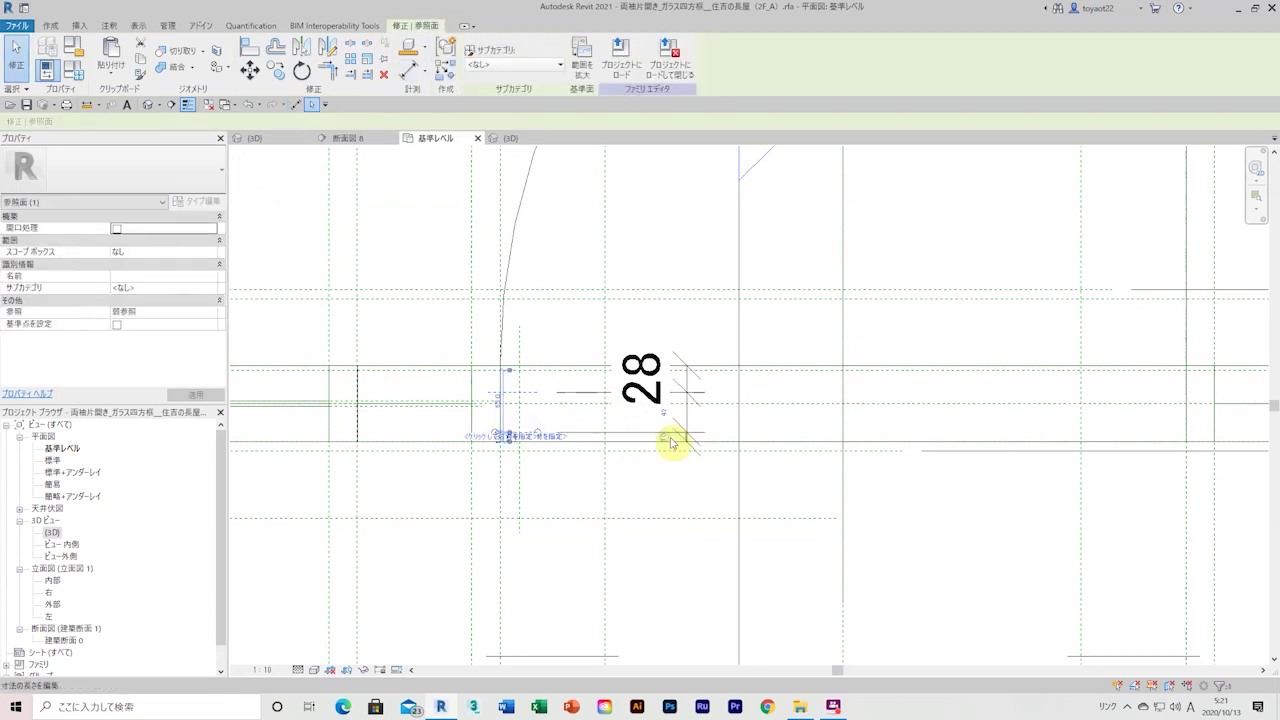
click(296, 104)
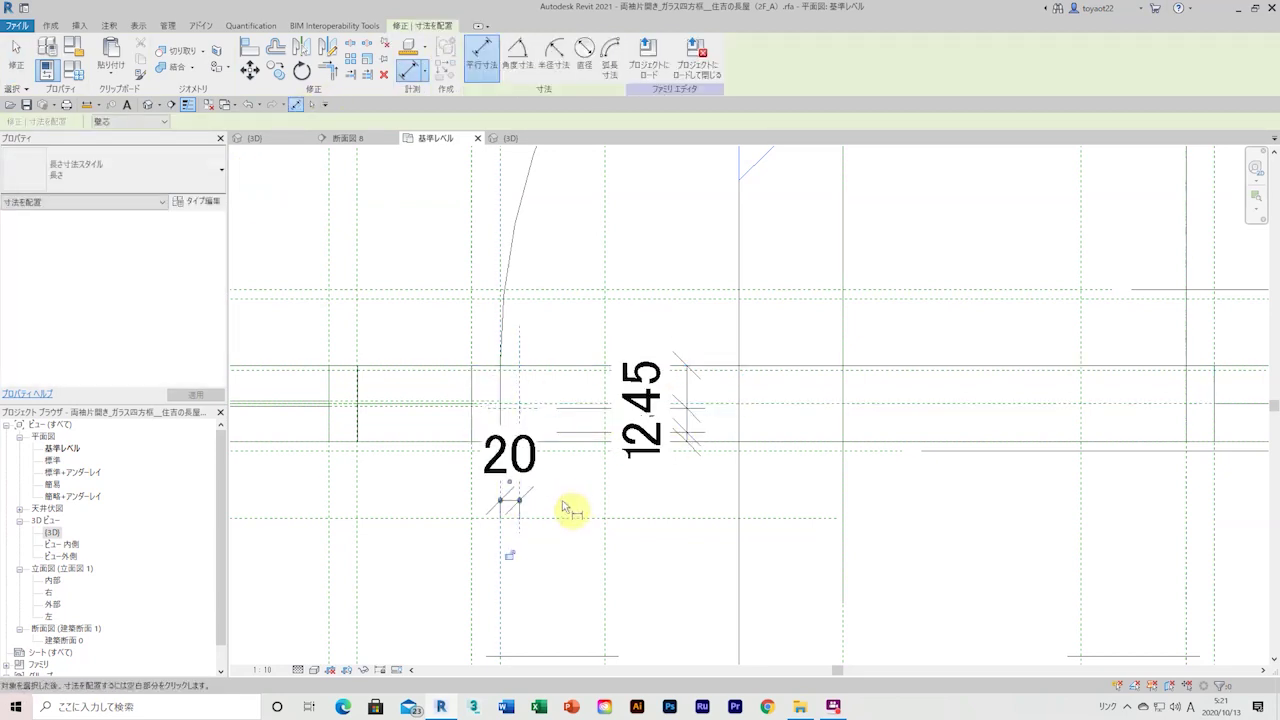
key(Escape)
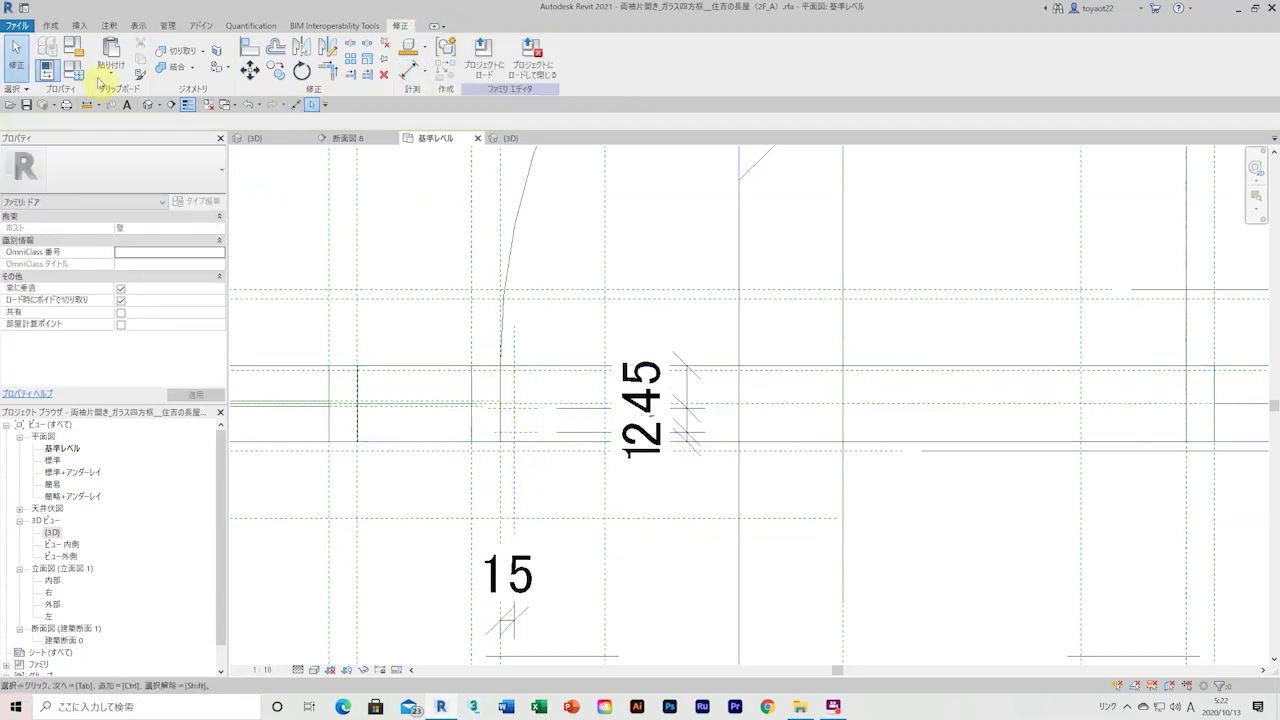
Re-edit and finish the door extrusion's sketch, then view it in 3D.
double_click(500, 408)
click(476, 71)
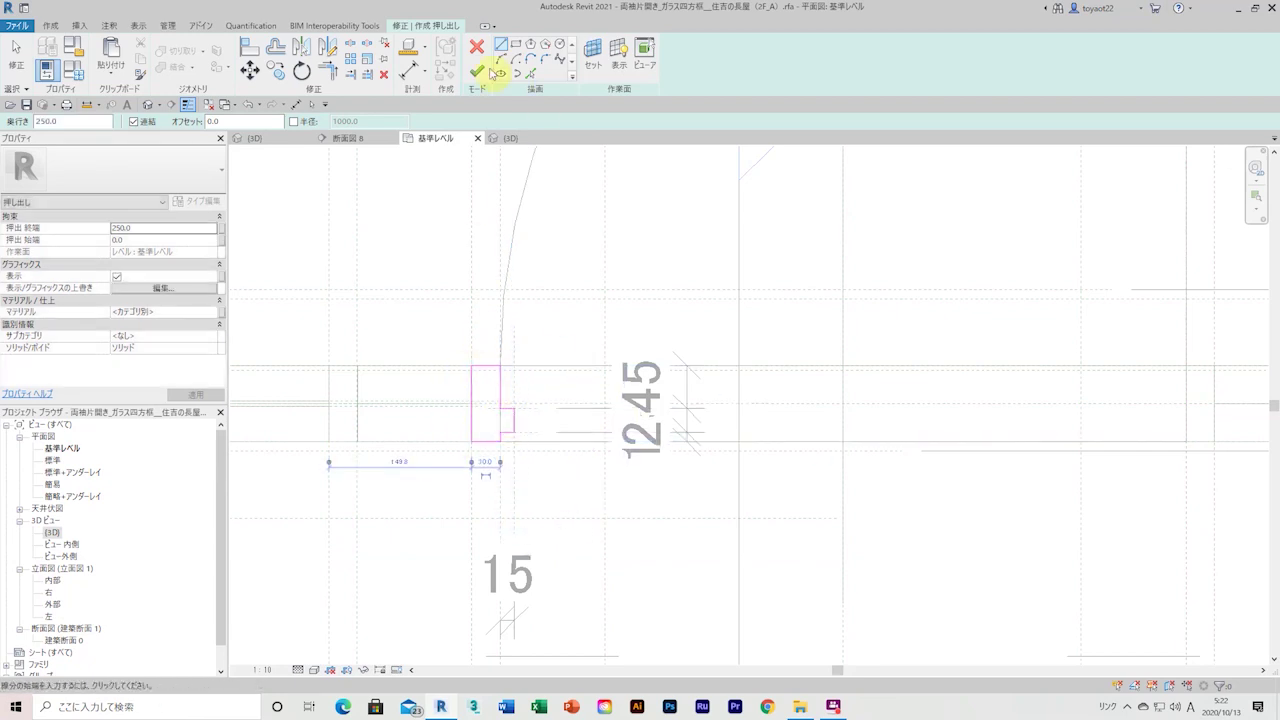
click(510, 138)
scroll(632, 632, up, 3)
scroll(632, 632, up, 2)
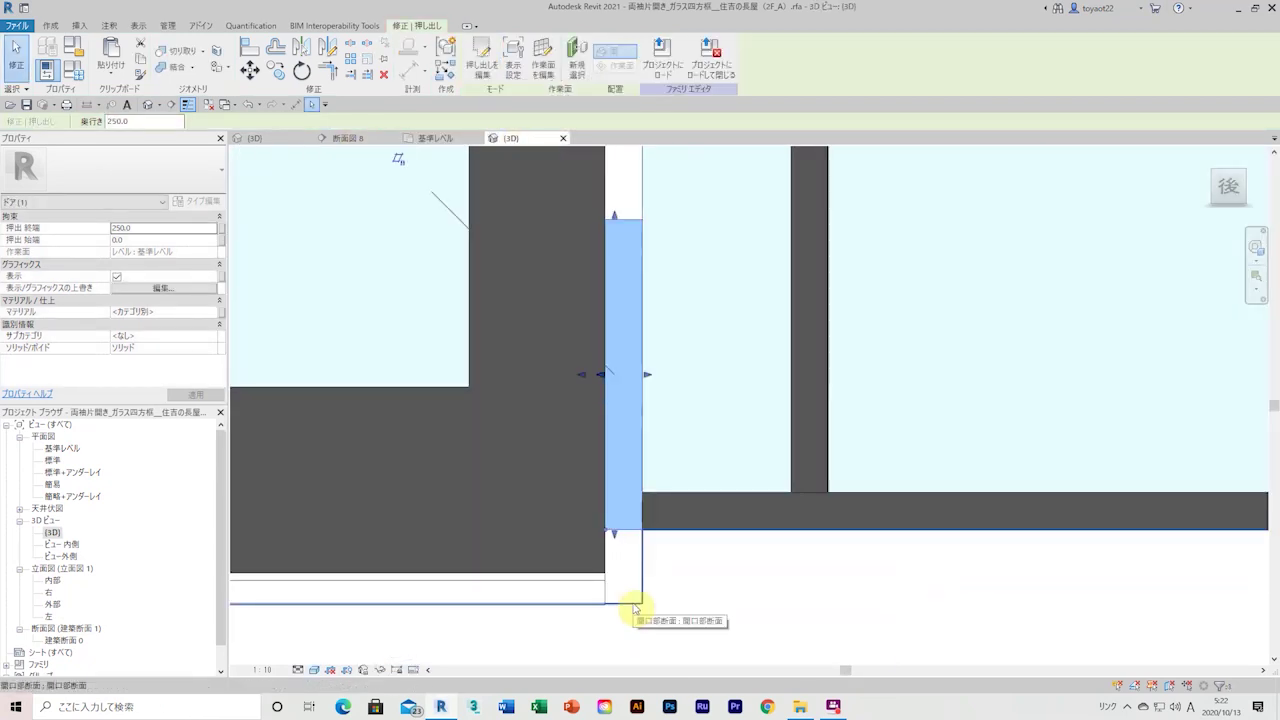
Stretch the jamb extrusion up the door's side and load the family into the project.
double_click(610, 610)
scroll(660, 600, down, 3)
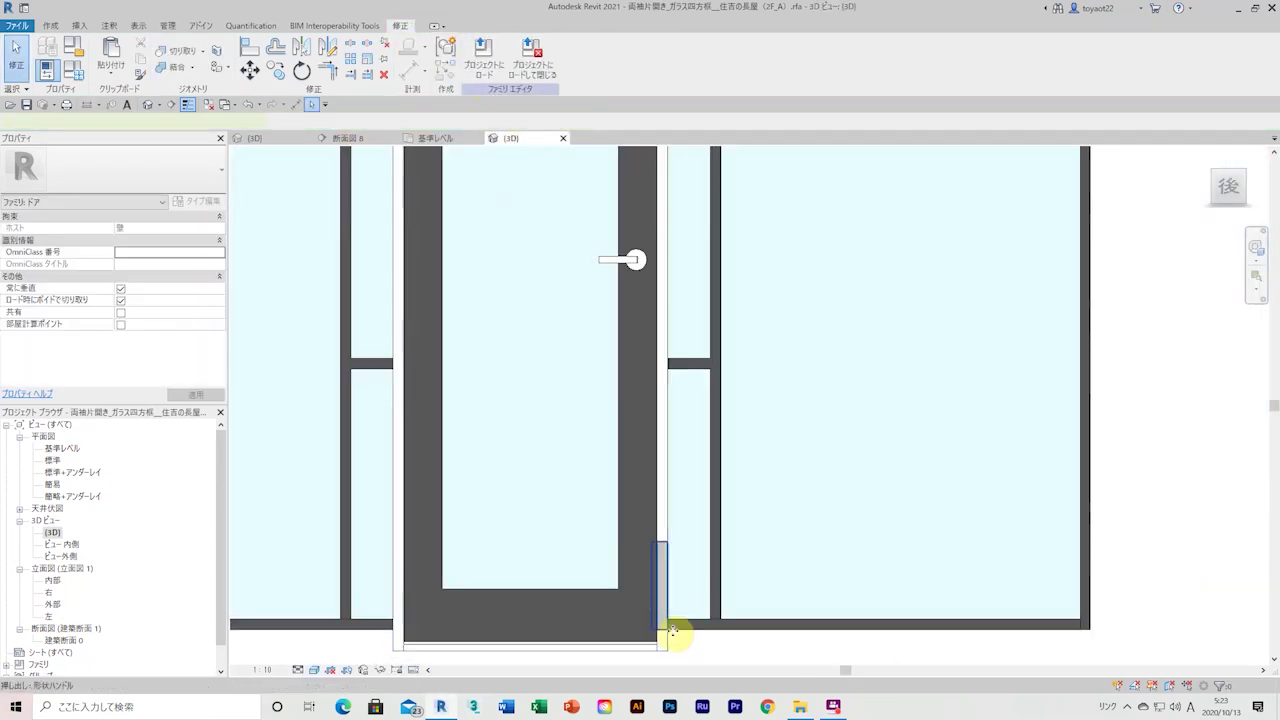
scroll(668, 628, up, 3)
scroll(677, 543, up, 2)
click(476, 71)
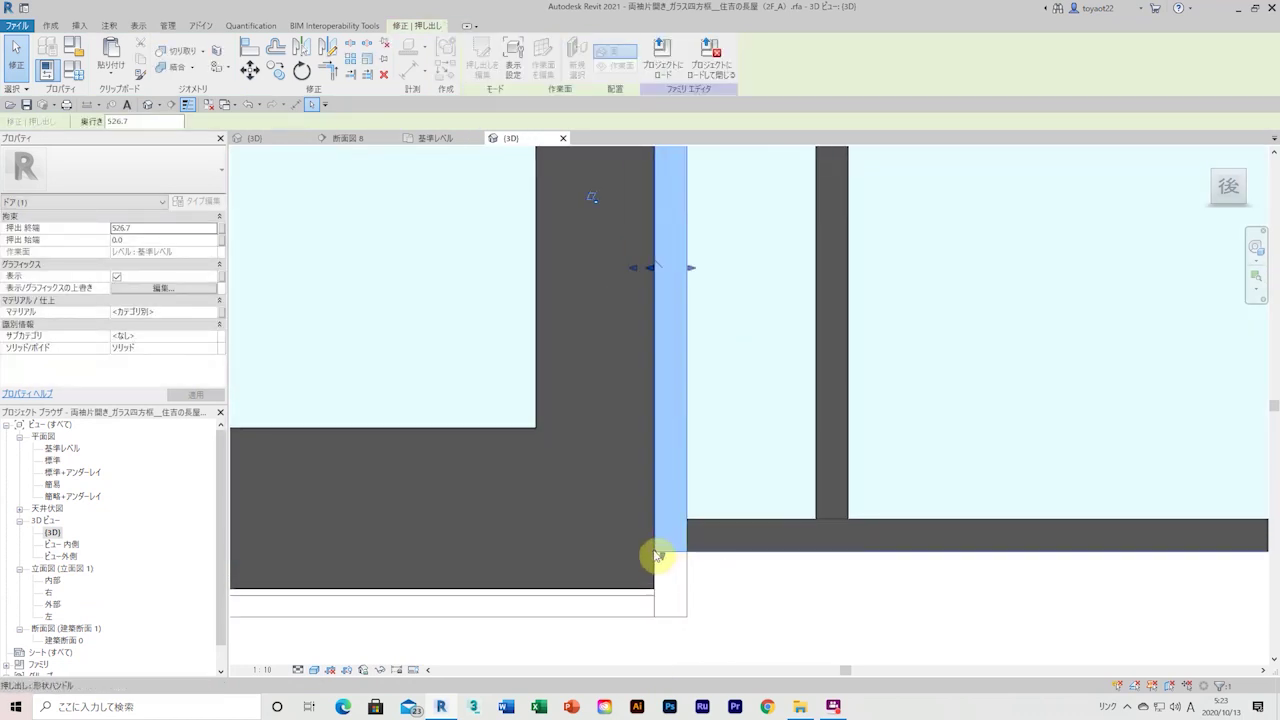
click(729, 586)
scroll(714, 206, down, 3)
middle_drag(714, 206, 720, 263)
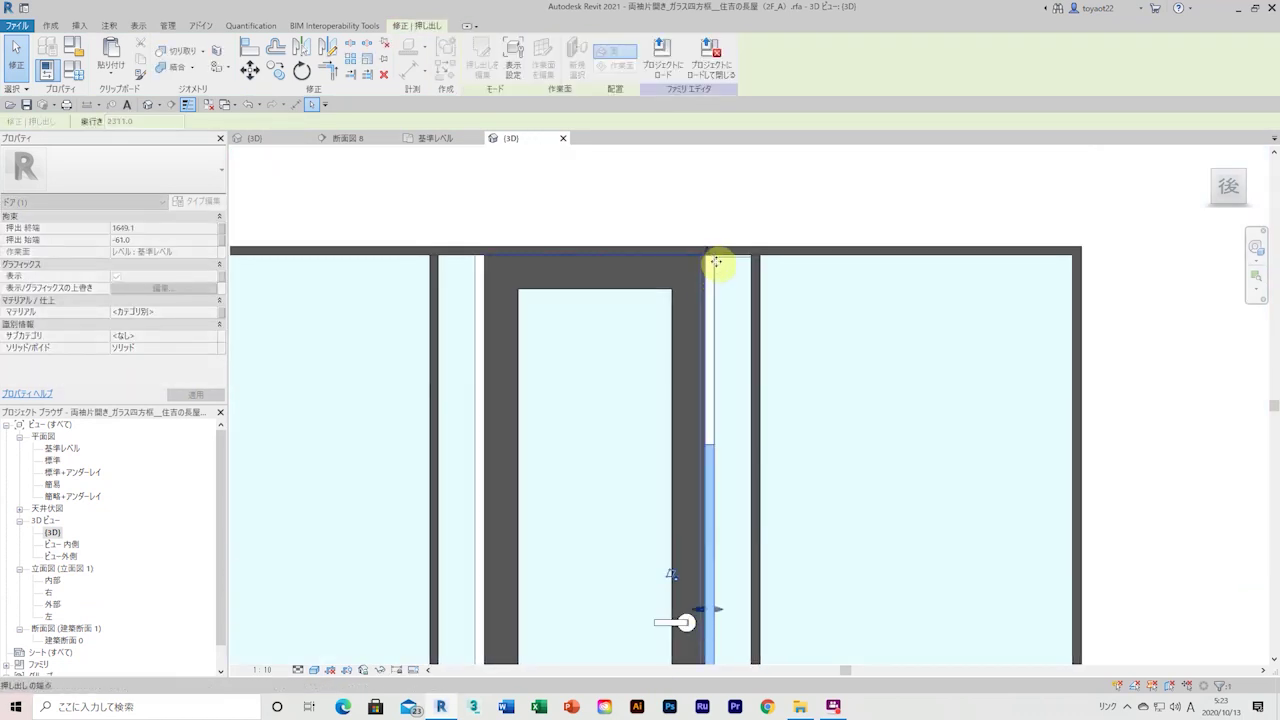
click(484, 60)
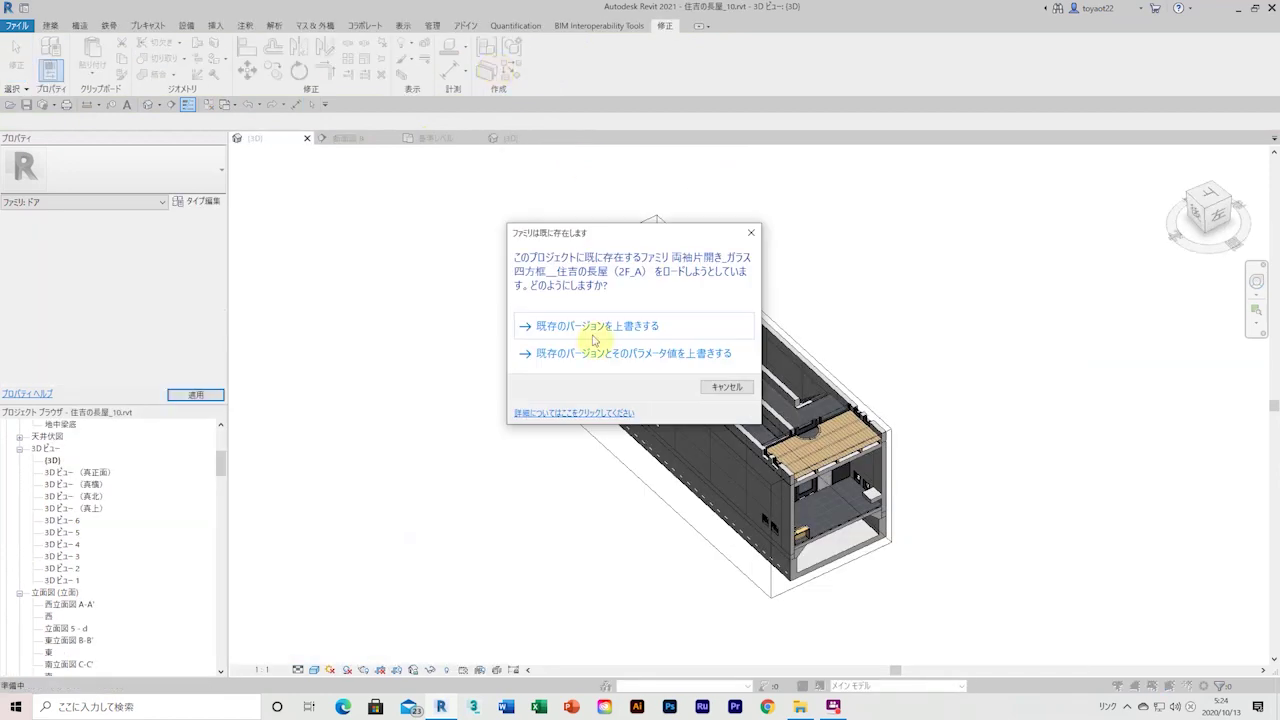
Overwrite the existing door family version and recheck the extrusion in the base level plan.
click(600, 332)
scroll(833, 424, up, 3)
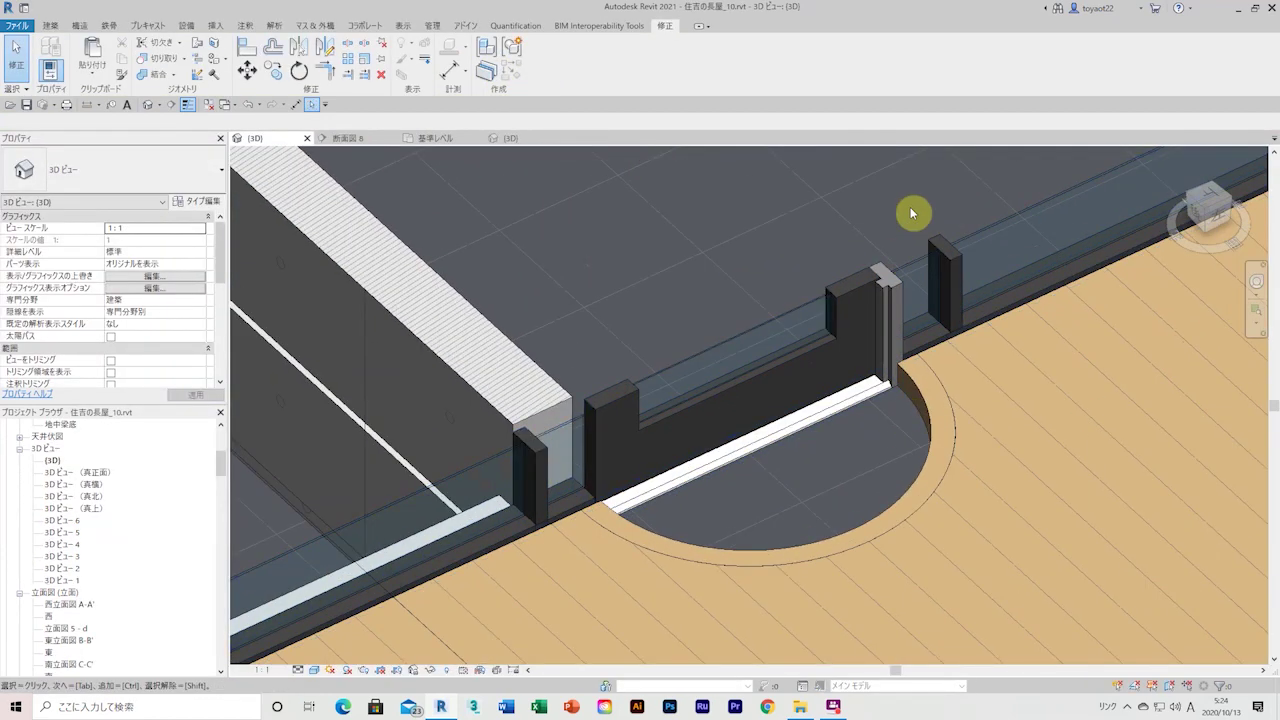
click(440, 138)
middle_drag(857, 251, 697, 494)
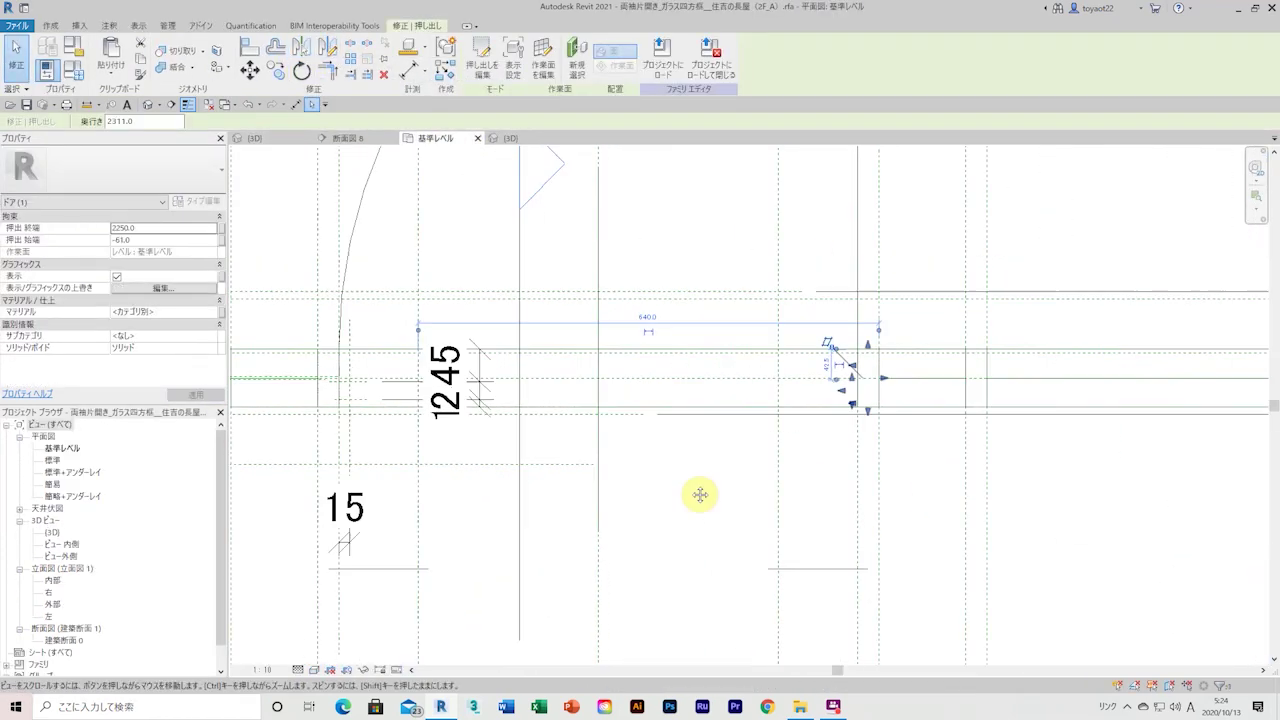
click(510, 138)
Reload the door family with overwrite and inspect the floor from the opposite side.
click(484, 60)
click(600, 332)
scroll(632, 437, down, 2)
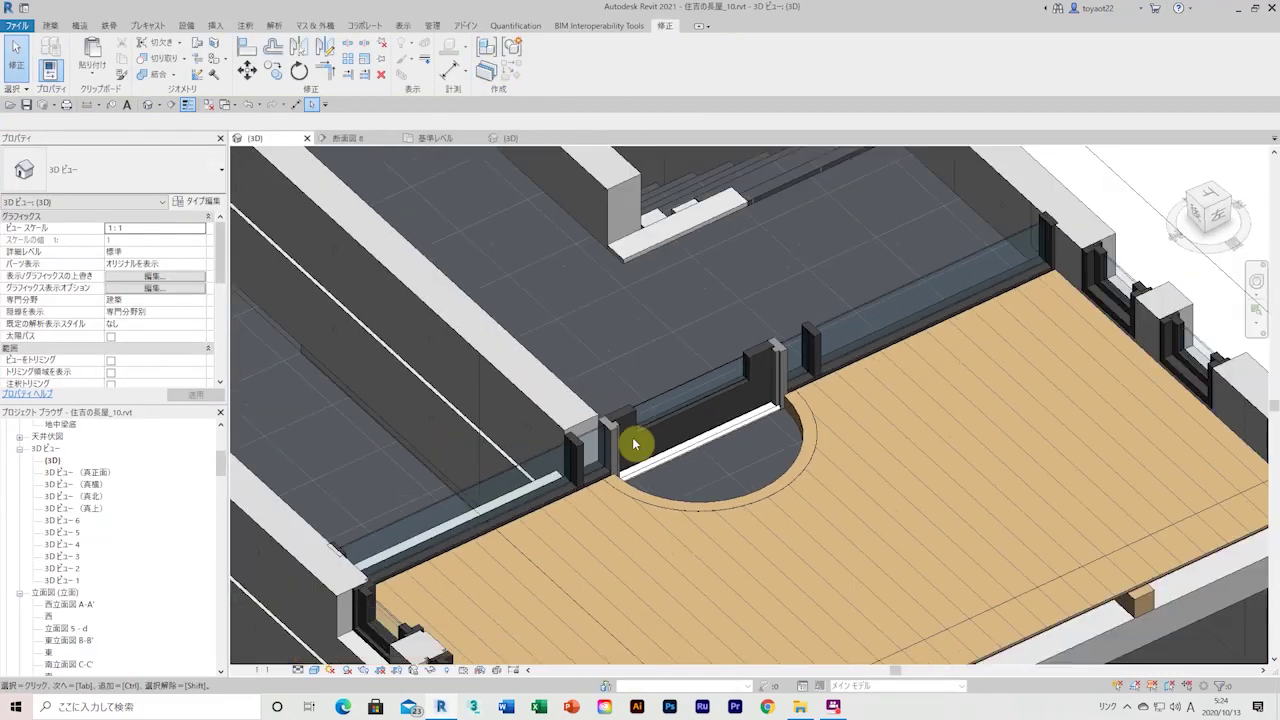
scroll(634, 443, up, 3)
scroll(634, 443, down, 2)
shift+middle_drag(632, 437, 737, 514)
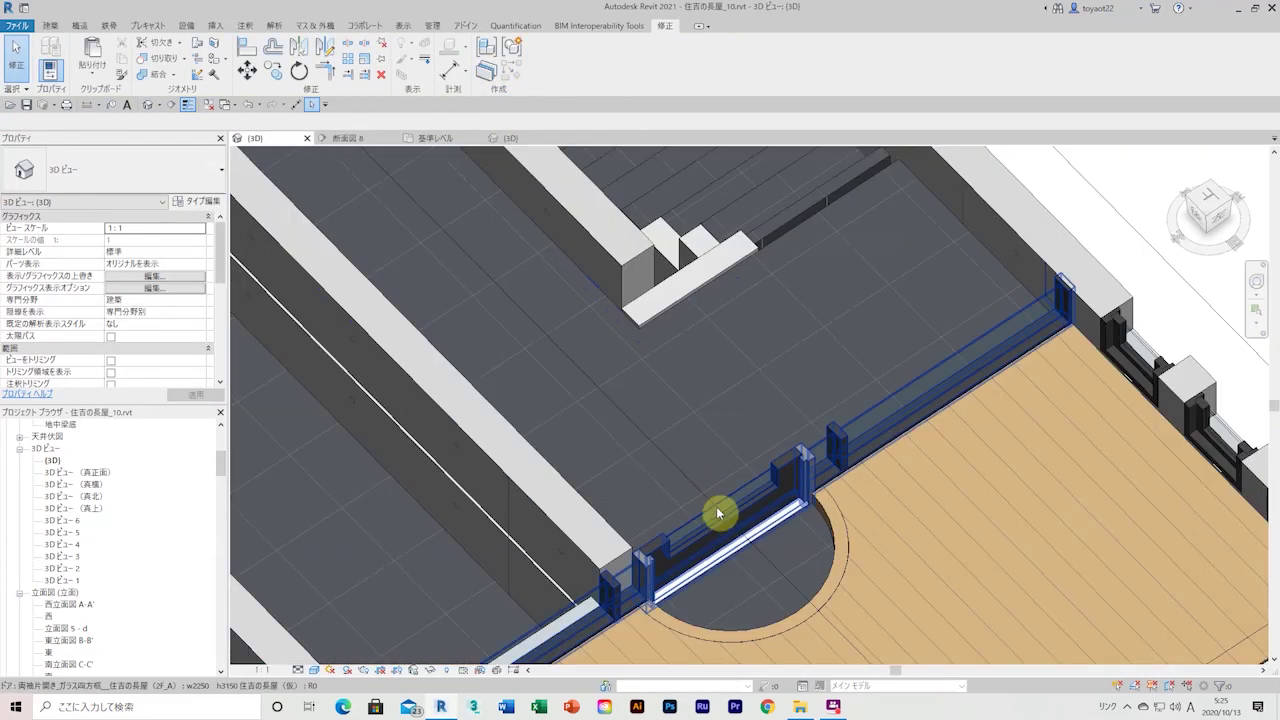
click(510, 139)
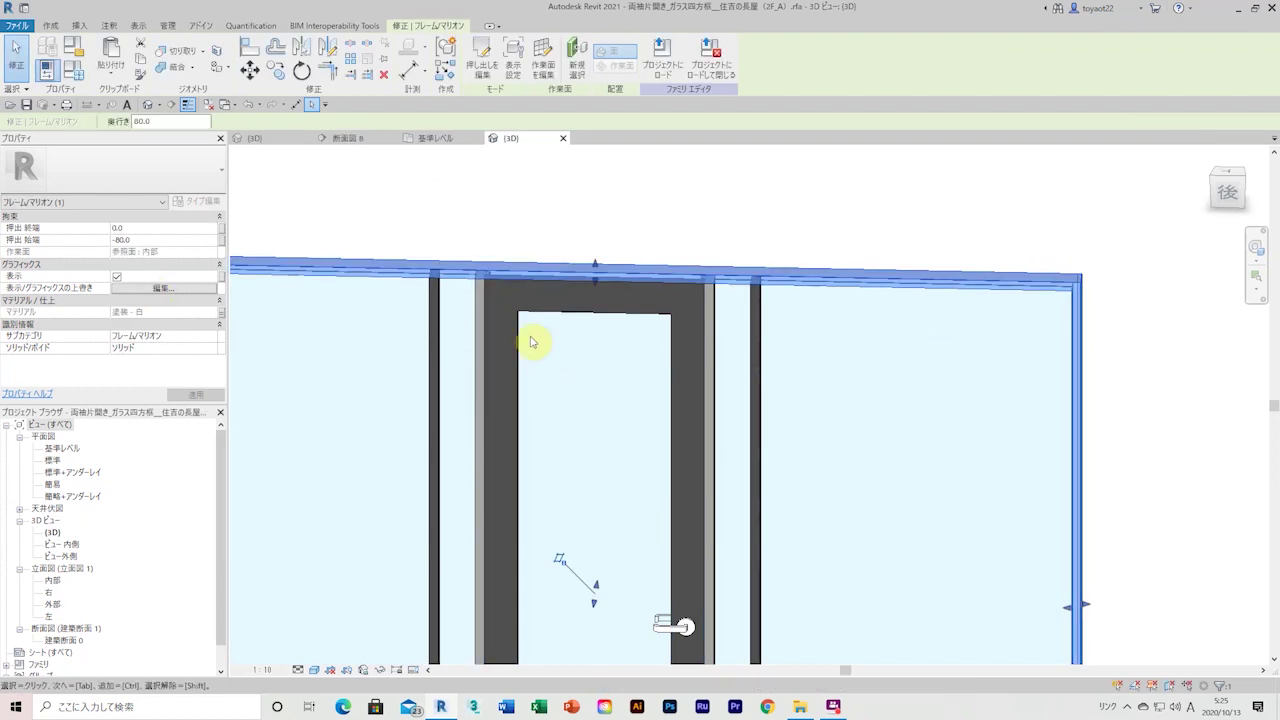
Edit the top frame extrusion's sketch and select the left vertical mullion for the 塗装・白 material.
double_click(514, 271)
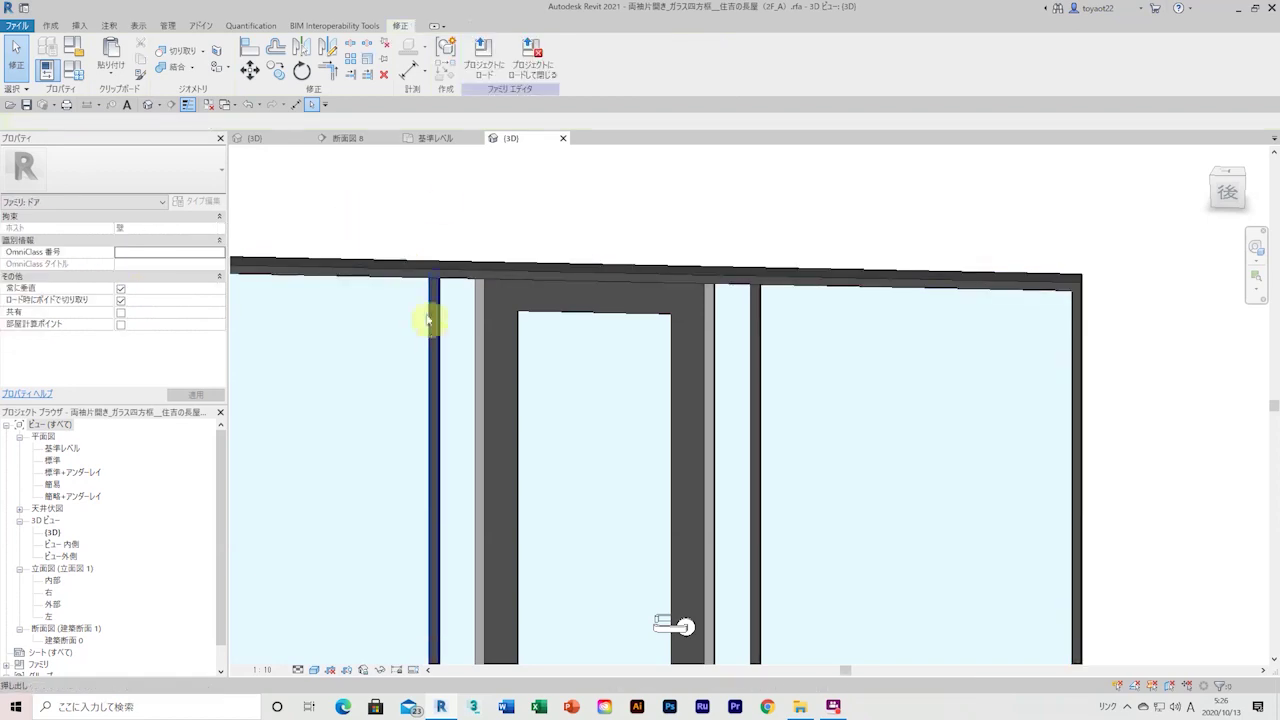
click(434, 300)
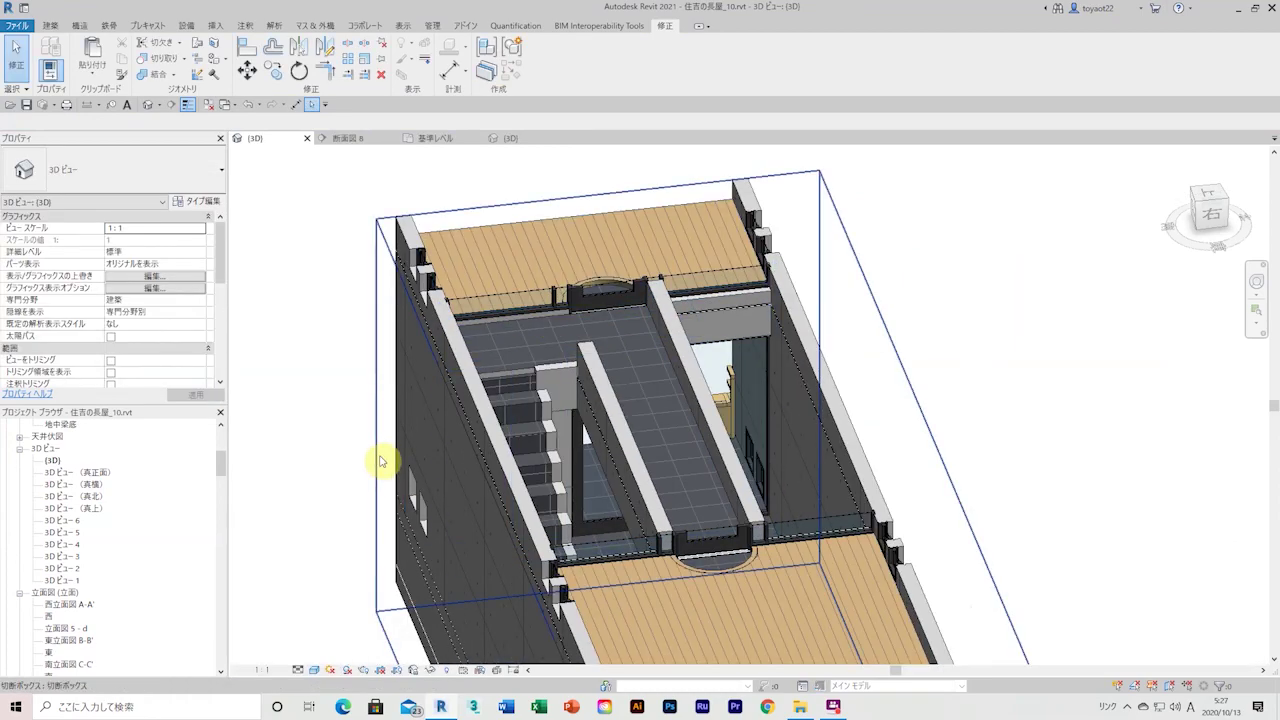
With the section box selected, inspect the house's 2F doors from near-top and left views.
click(380, 461)
shift+middle_drag(380, 461, 710, 545)
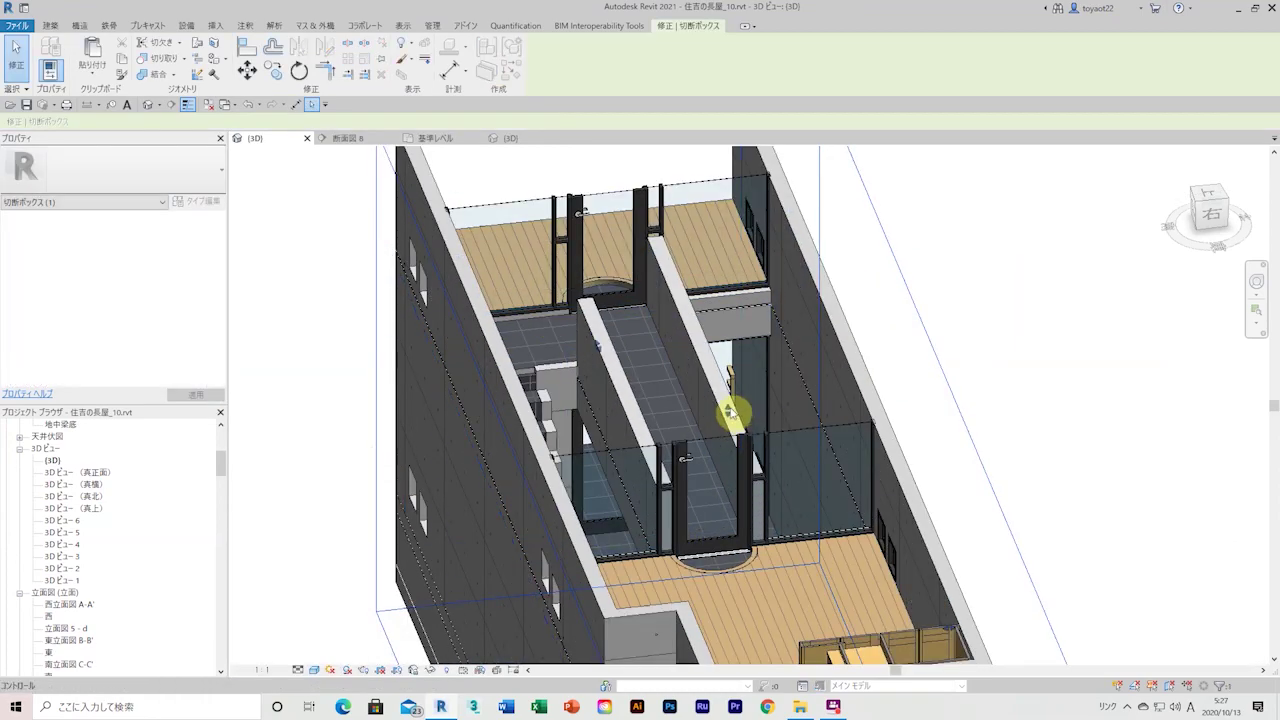
scroll(710, 545, up, 3)
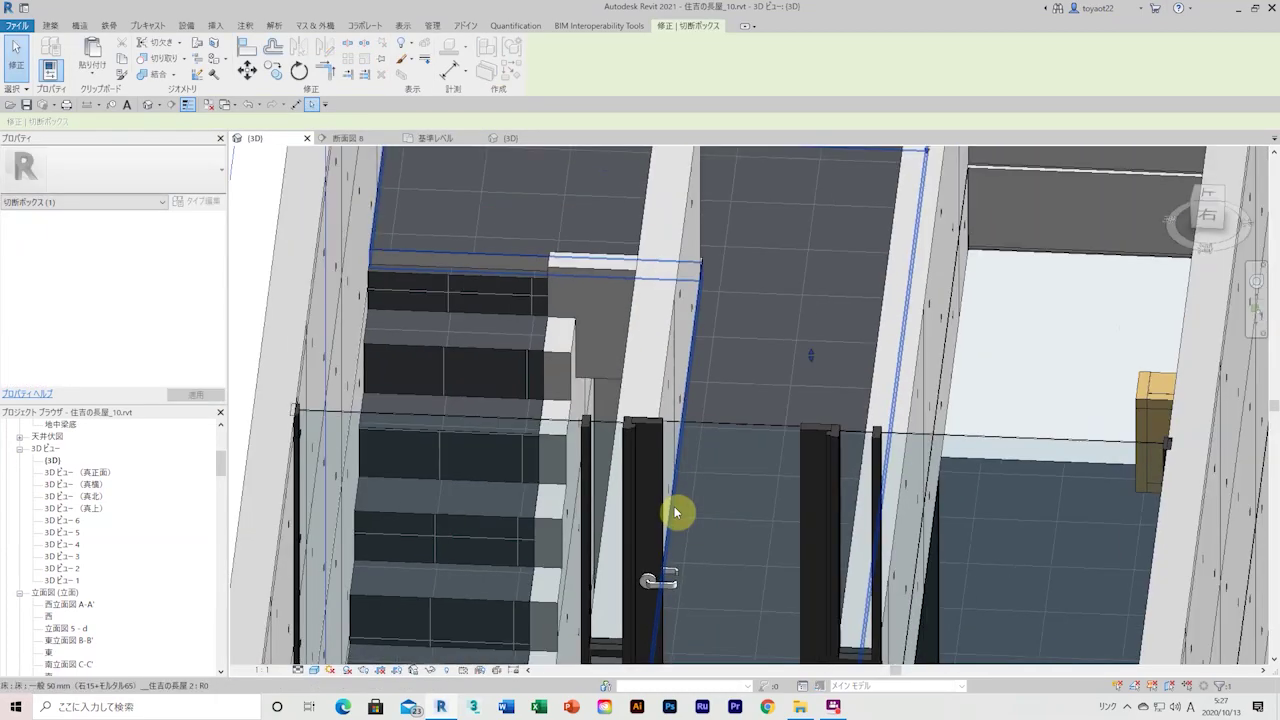
scroll(677, 509, down, 3)
scroll(677, 491, up, 3)
scroll(700, 523, down, 2)
shift+middle_drag(700, 530, 1052, 380)
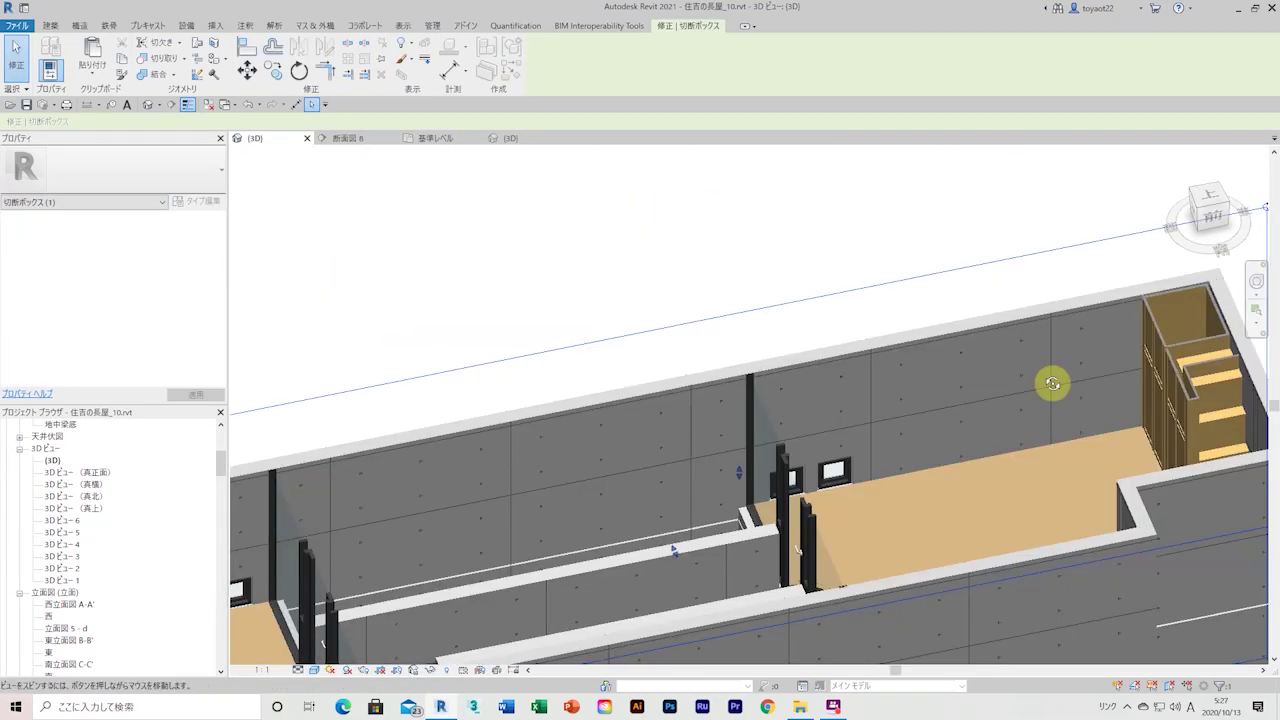
scroll(880, 563, up, 3)
scroll(880, 351, down, 2)
scroll(945, 512, down, 1)
scroll(945, 512, down, 2)
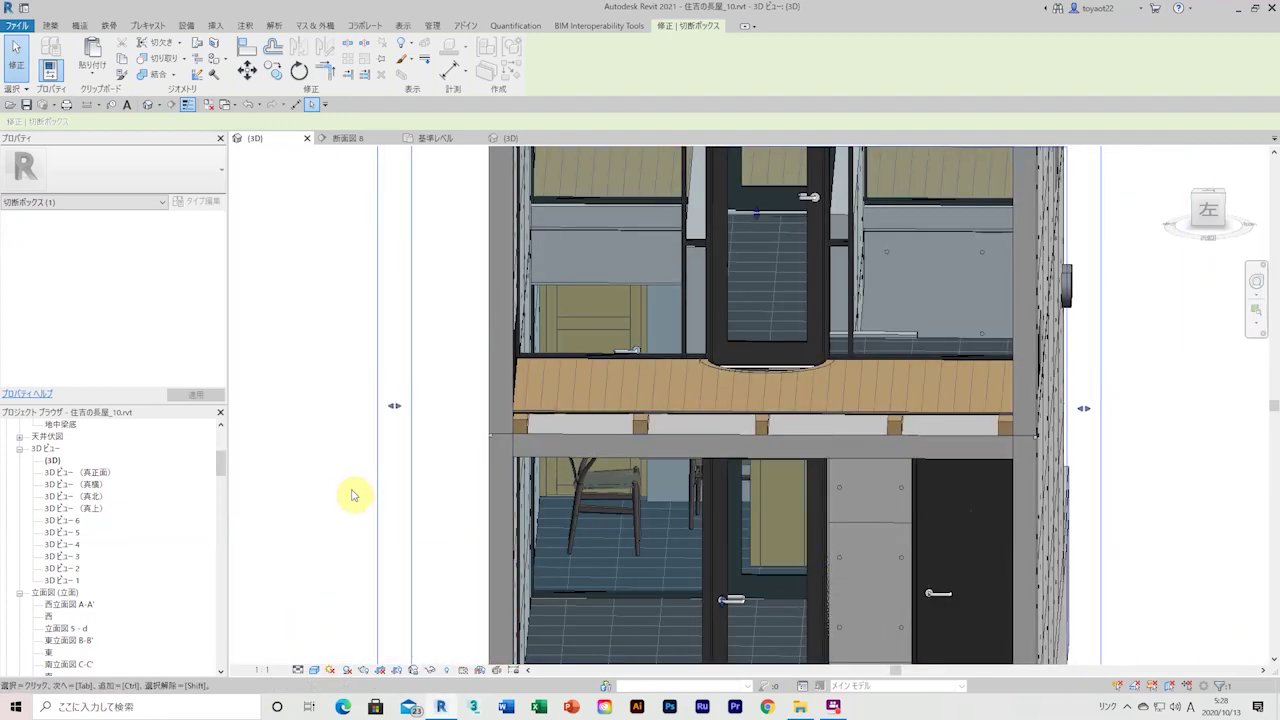
Deselect the section box, view the house at an oblique angle, then return to the door family window.
click(351, 491)
scroll(908, 580, up, 4)
scroll(894, 529, down, 4)
mouse_move(894, 529)
shift+middle_down()
mouse_move(900, 347)
mouse_move(1094, 429)
shift+middle_up()
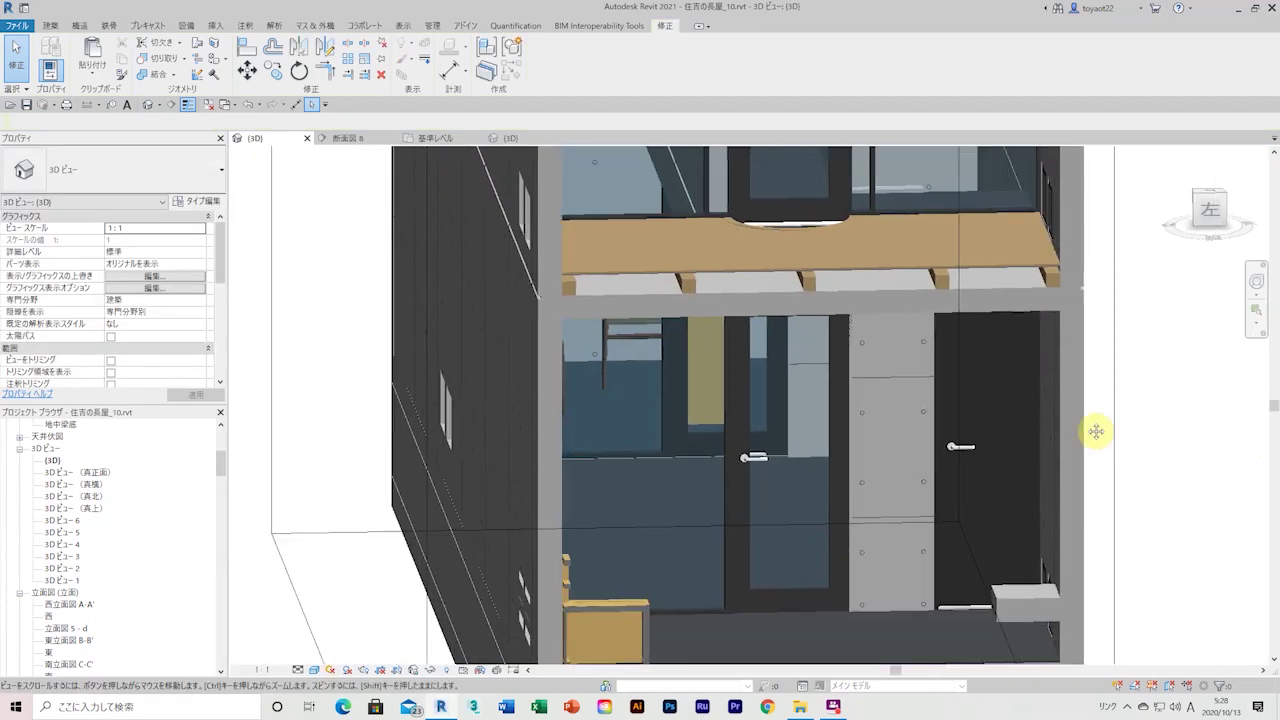
scroll(1071, 437, down, 3)
scroll(889, 314, up, 4)
key(ctrl+Tab)
Load the ハンドル2.rfa lever handle family from the handle folder into the glass door family.
click(640, 210)
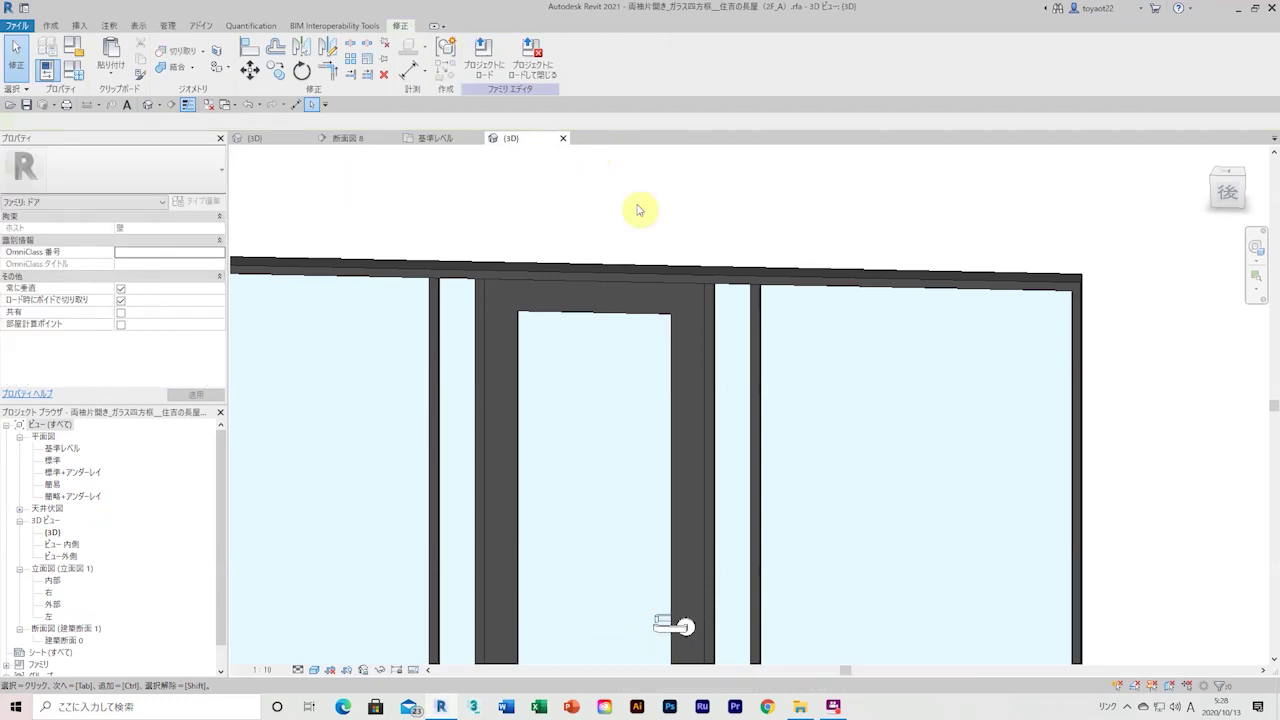
click(652, 68)
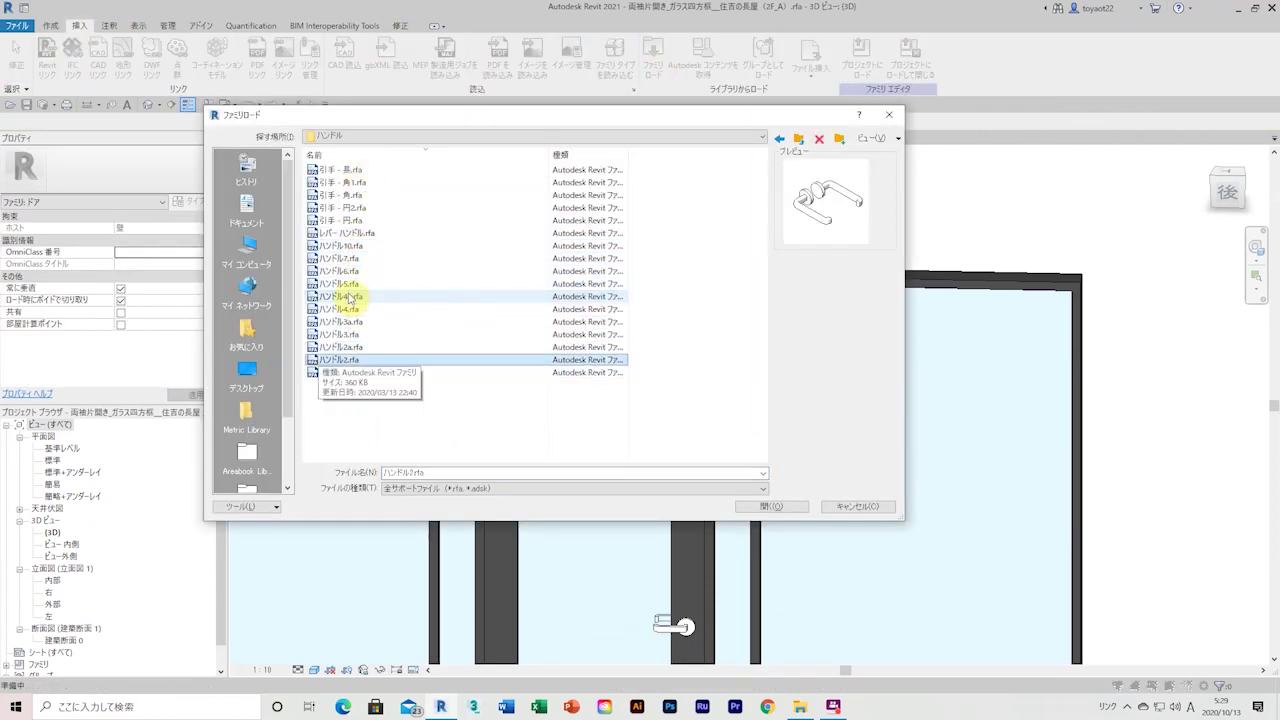
double_click(337, 355)
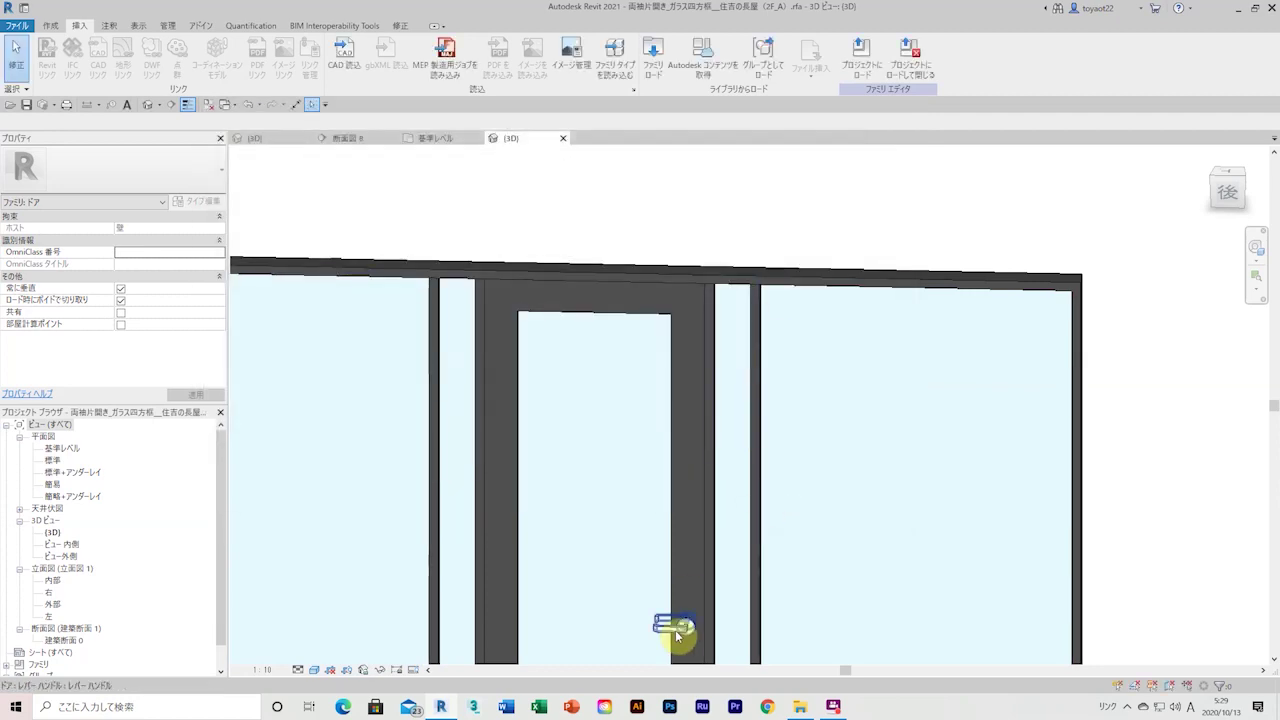
scroll(706, 171, down, 2)
Go to section 断面図 8, then open the 2階 平面詳細図 floor plan and change its detail level.
scroll(590, 232, down, 5)
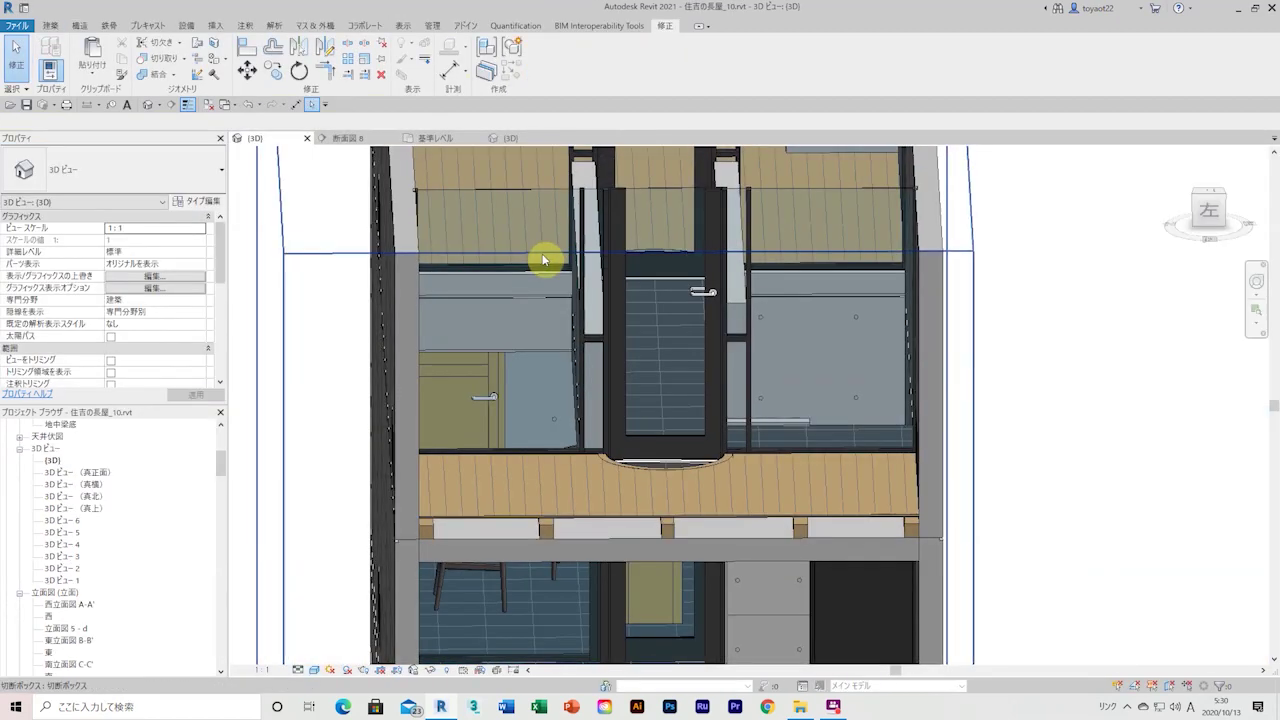
scroll(543, 257, down, 3)
click(345, 138)
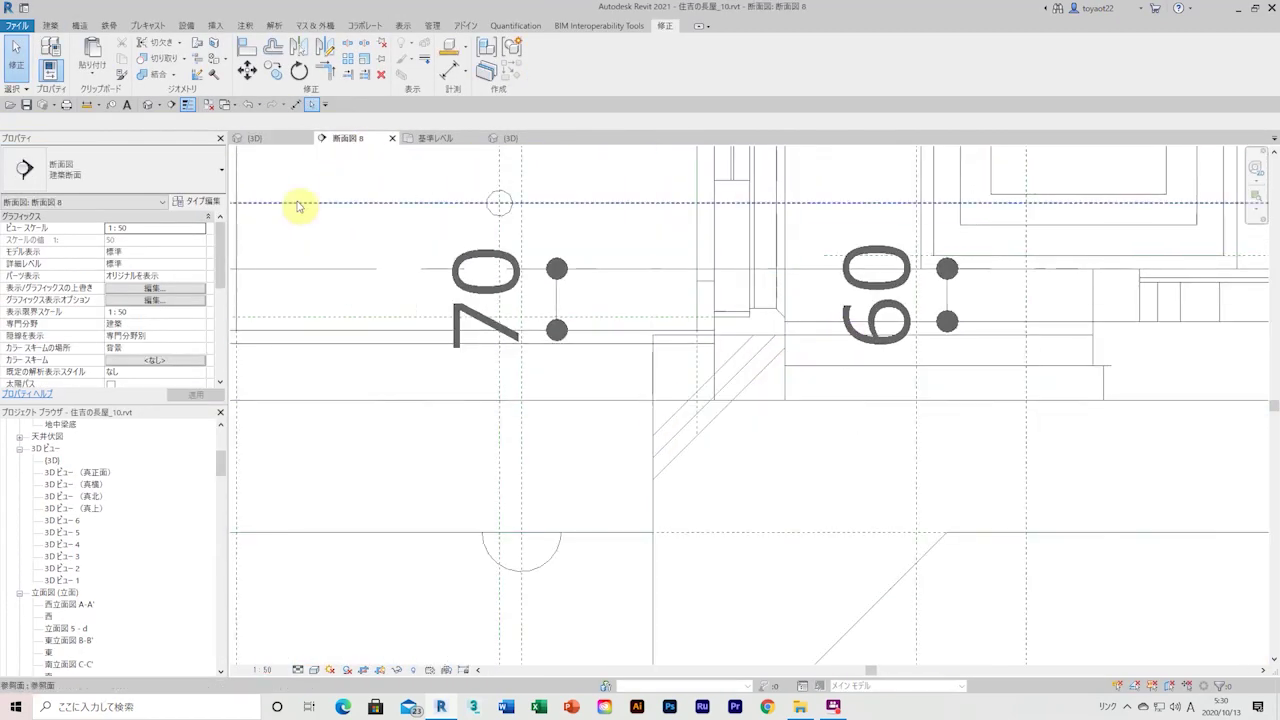
scroll(177, 450, up, 4)
double_click(177, 424)
click(308, 628)
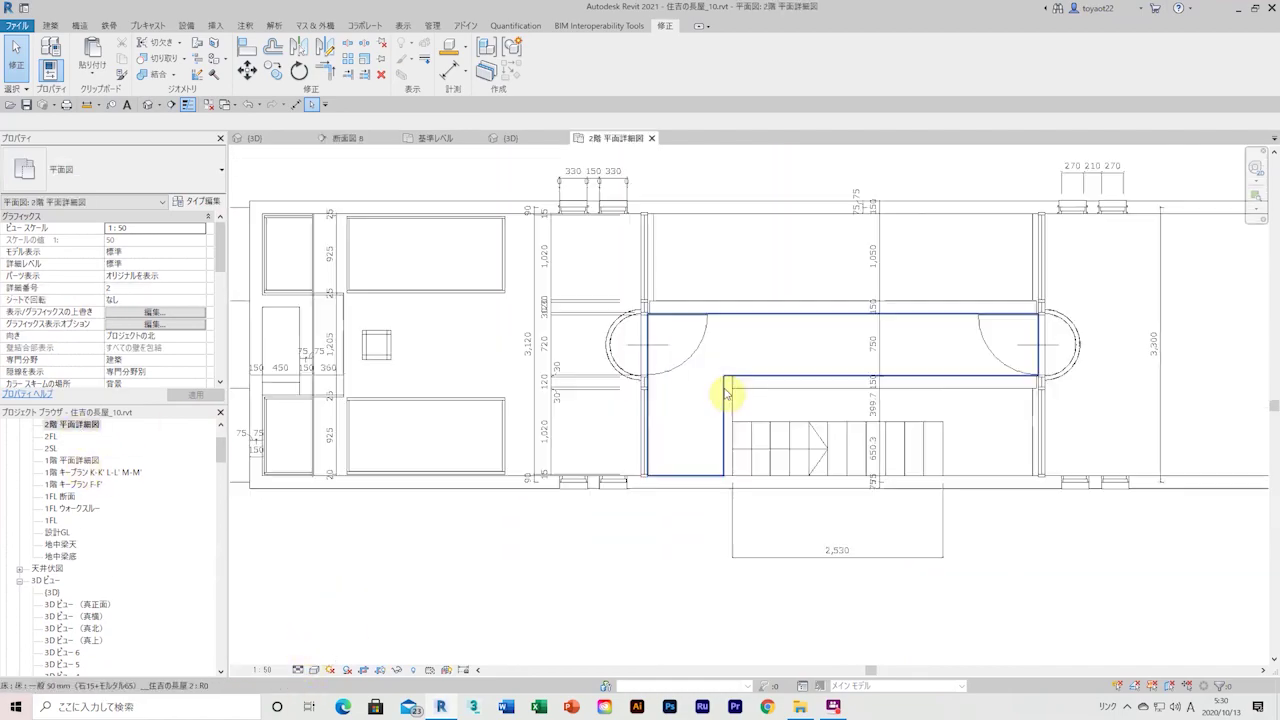
Orbit the house's 3D view to review the glass doors and deck, switching visual styles and restoring shaded display.
click(250, 138)
shift+middle_drag(597, 314, 560, 370)
scroll(560, 370, up, 3)
click(314, 669)
click(333, 633)
shift+middle_drag(560, 420, 686, 466)
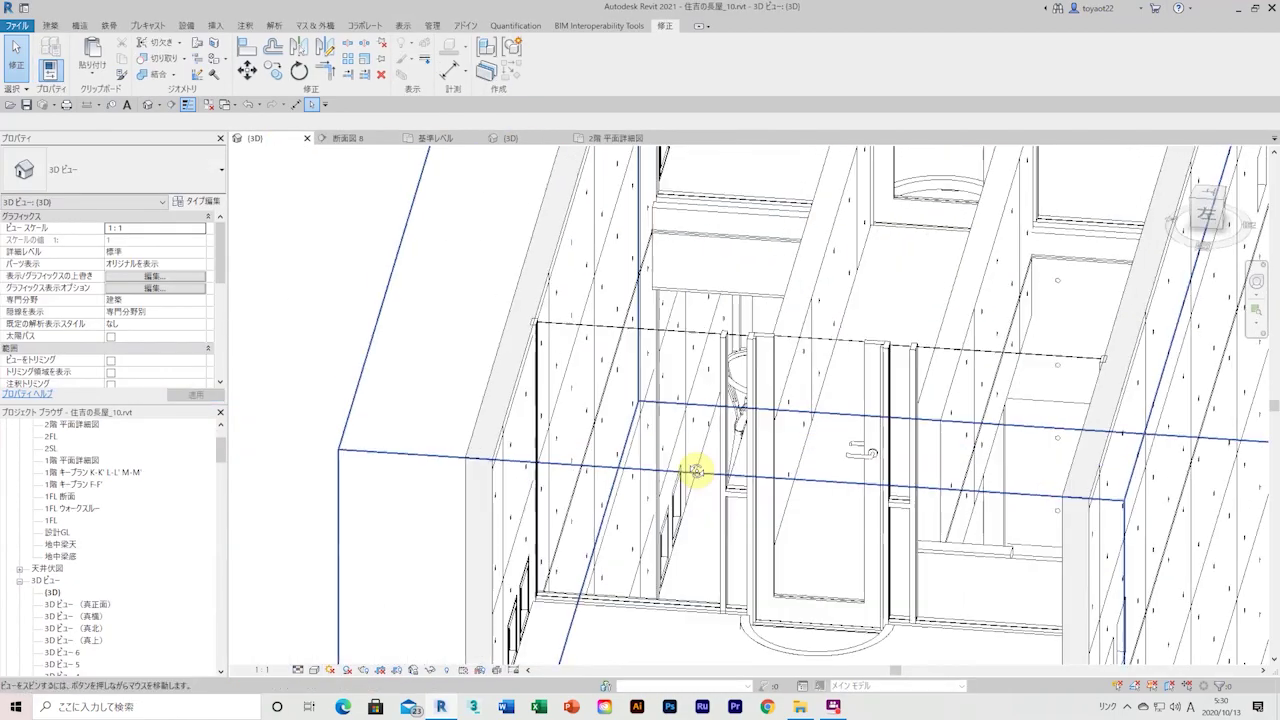
scroll(634, 309, up, 3)
click(314, 669)
click(340, 628)
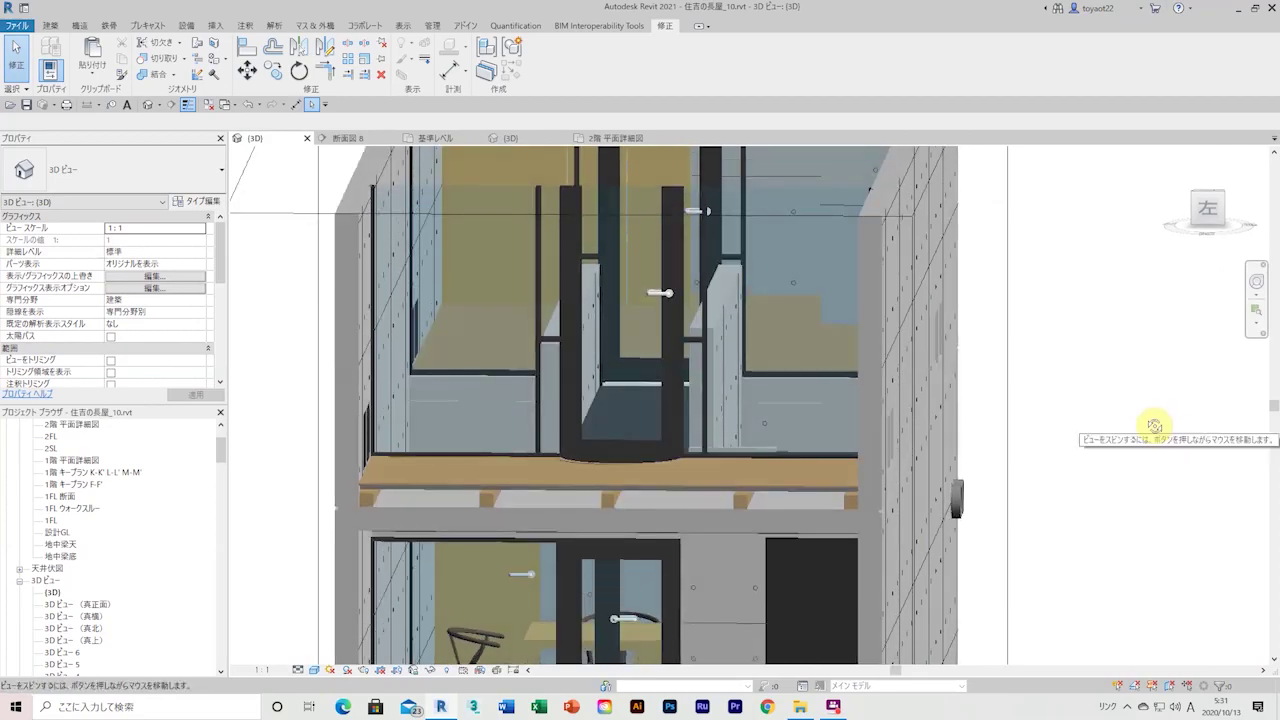